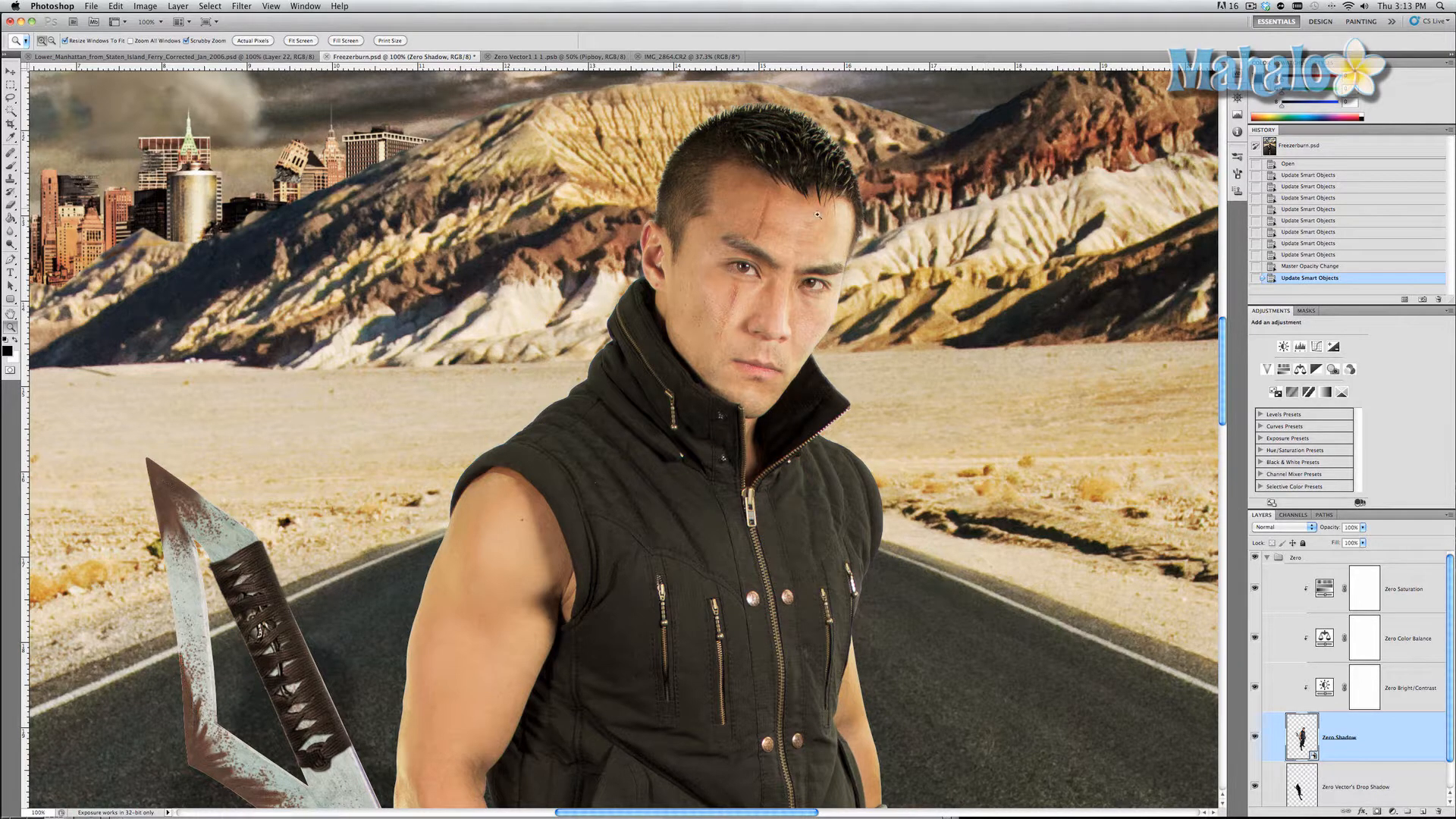
Step: Open the recent photo scarring.JPG
{"action": "left_click", "coordinate": [90, 6]}
{"action": "mouse_move", "coordinate": [151, 73]}
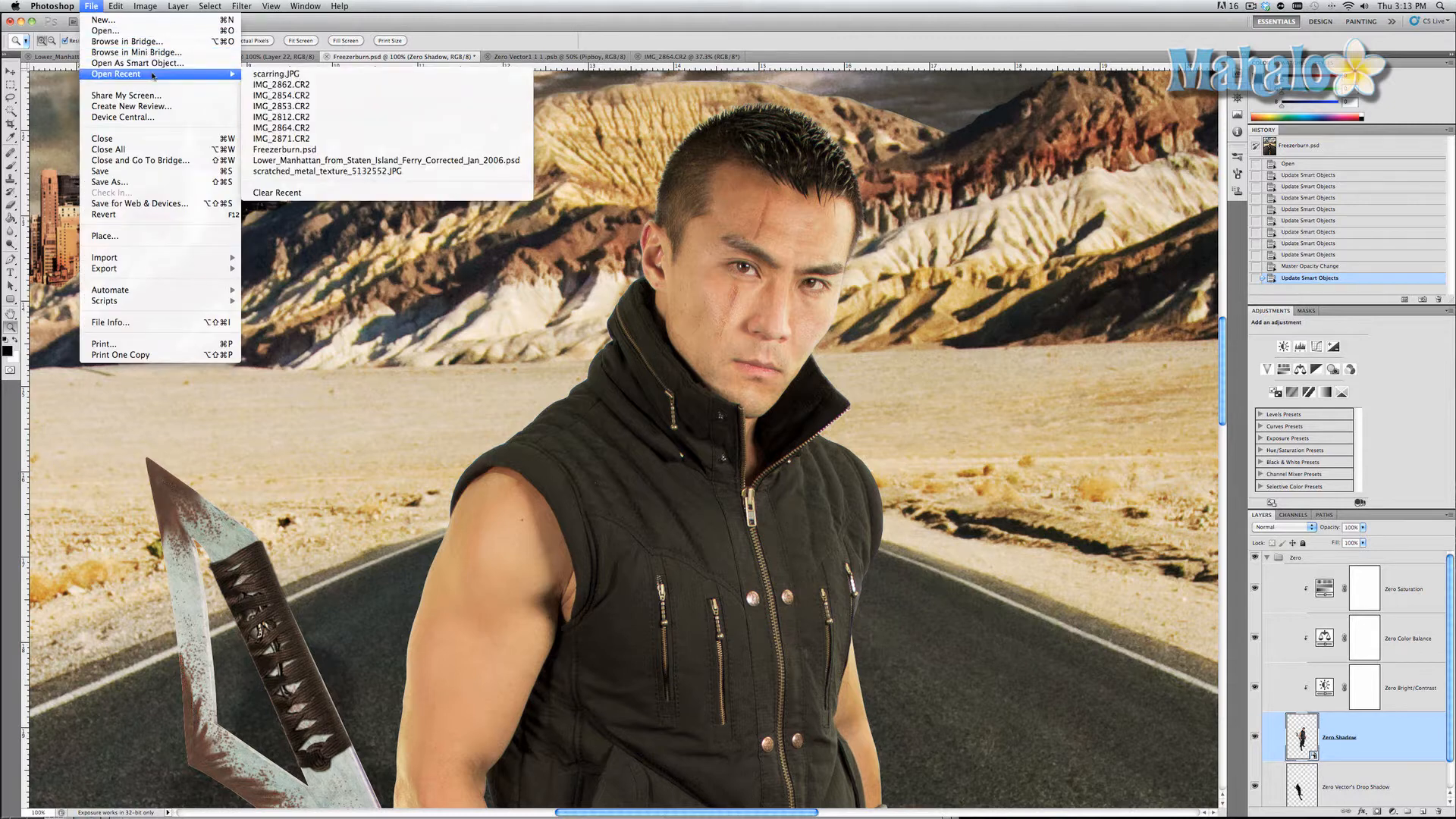
{"action": "left_click", "coordinate": [295, 75]}
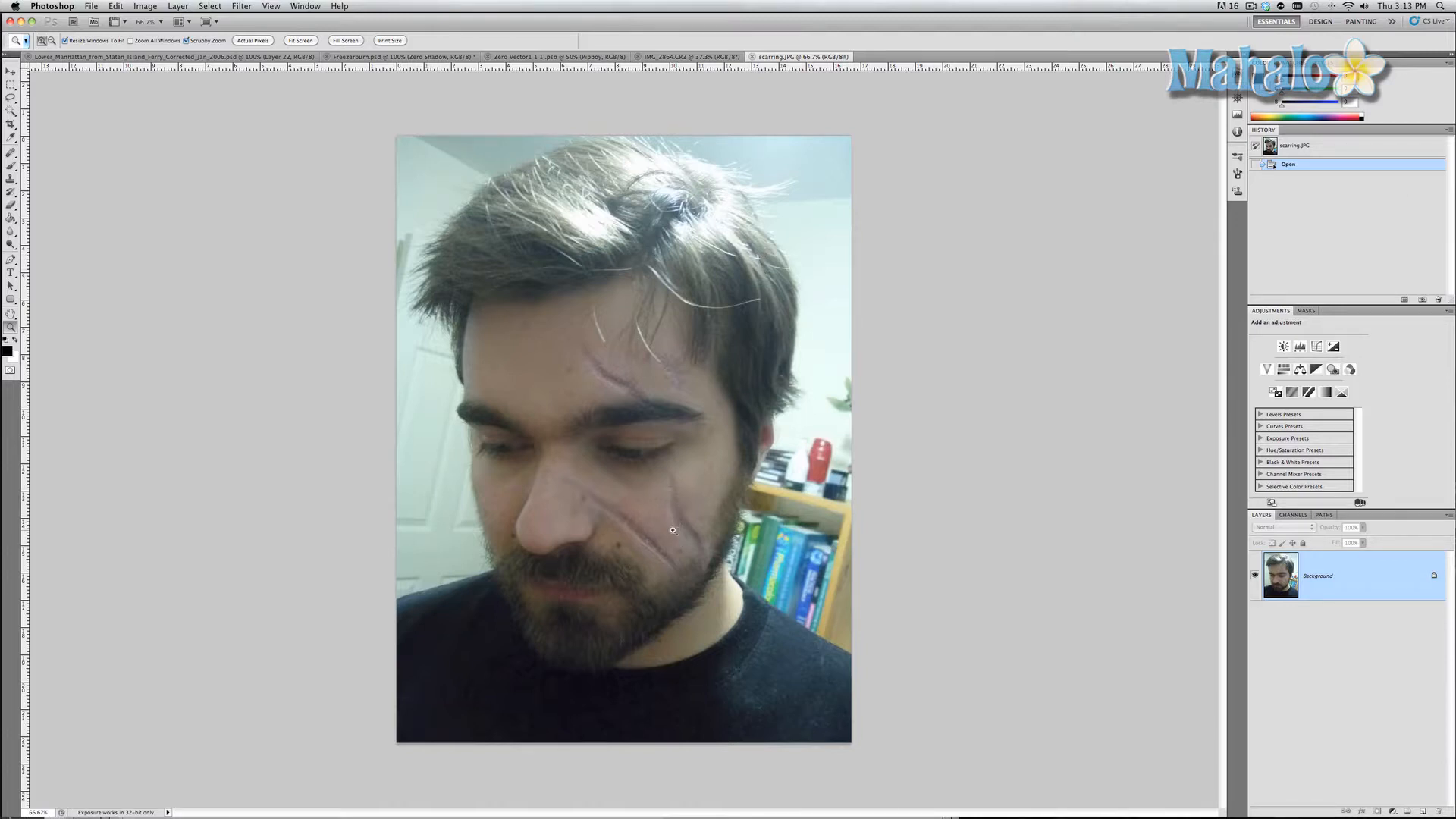
Step: Outline the long scar beside the nose with the Polygonal Lasso and copy it to a new layer
{"action": "key", "text": "l"}
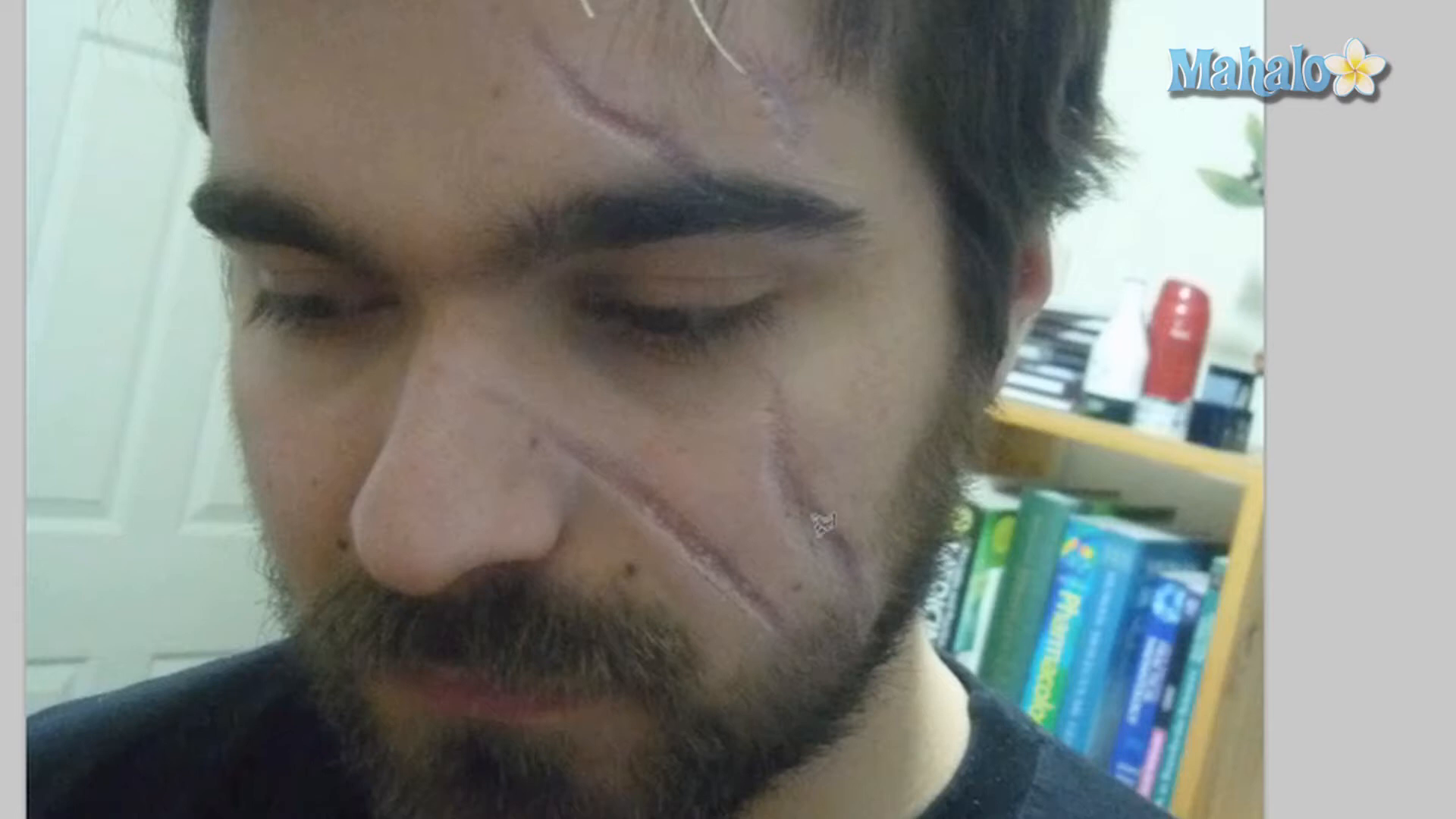
{"action": "left_click", "coordinate": [800, 612]}
{"action": "left_click", "coordinate": [695, 479]}
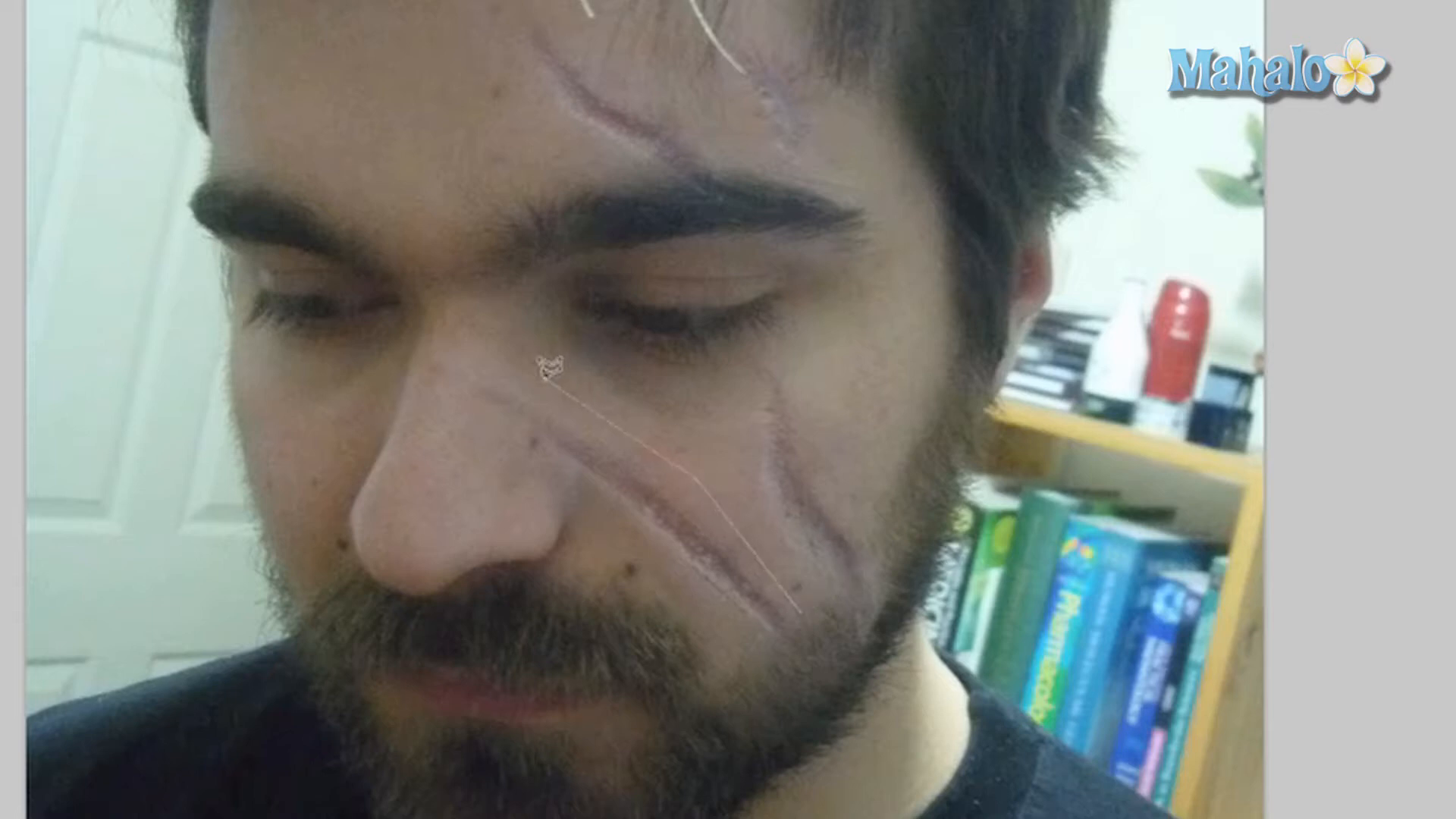
{"action": "left_click", "coordinate": [539, 378]}
{"action": "left_click", "coordinate": [469, 370]}
{"action": "left_click", "coordinate": [470, 405]}
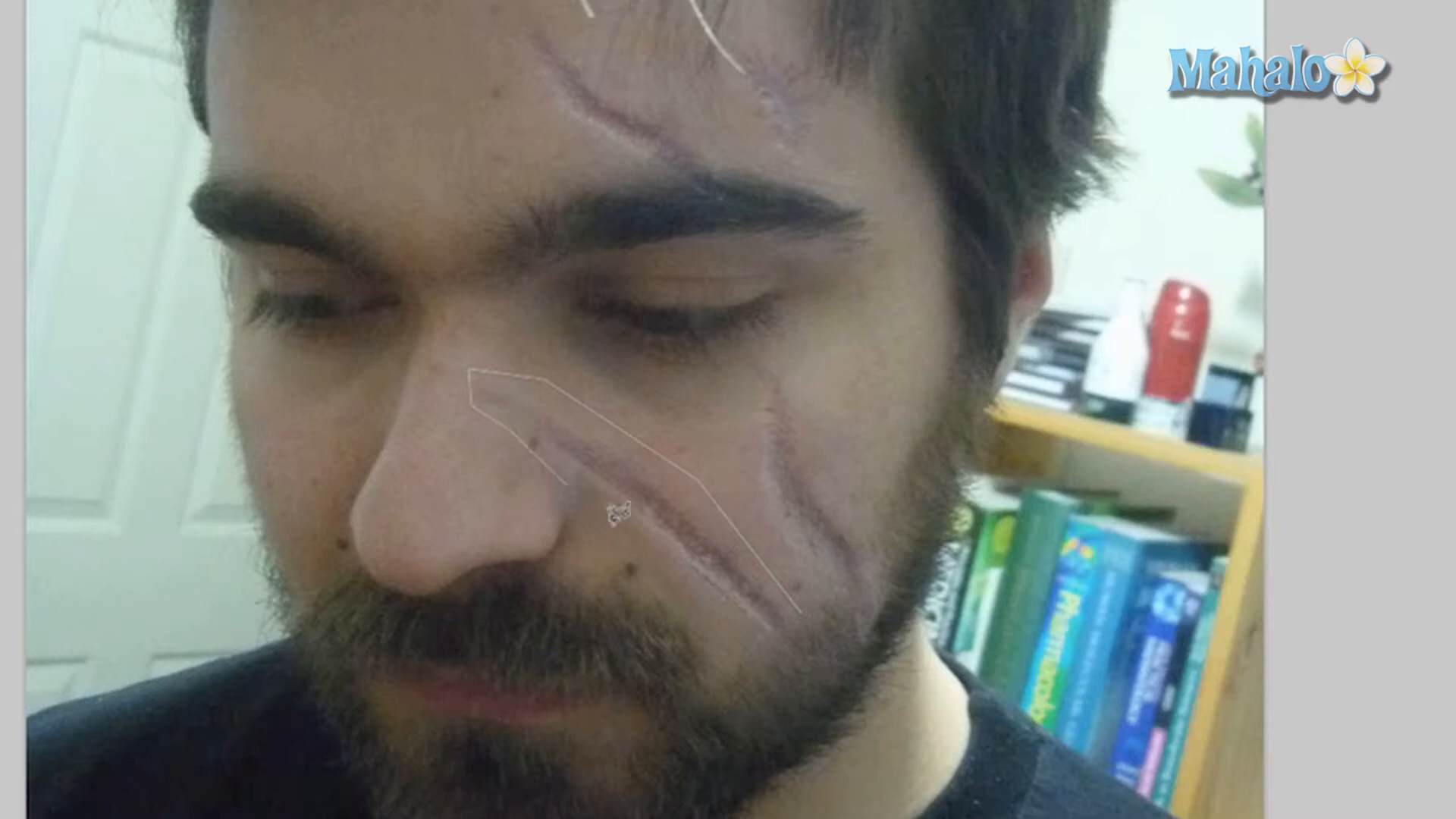
{"action": "left_click", "coordinate": [806, 656]}
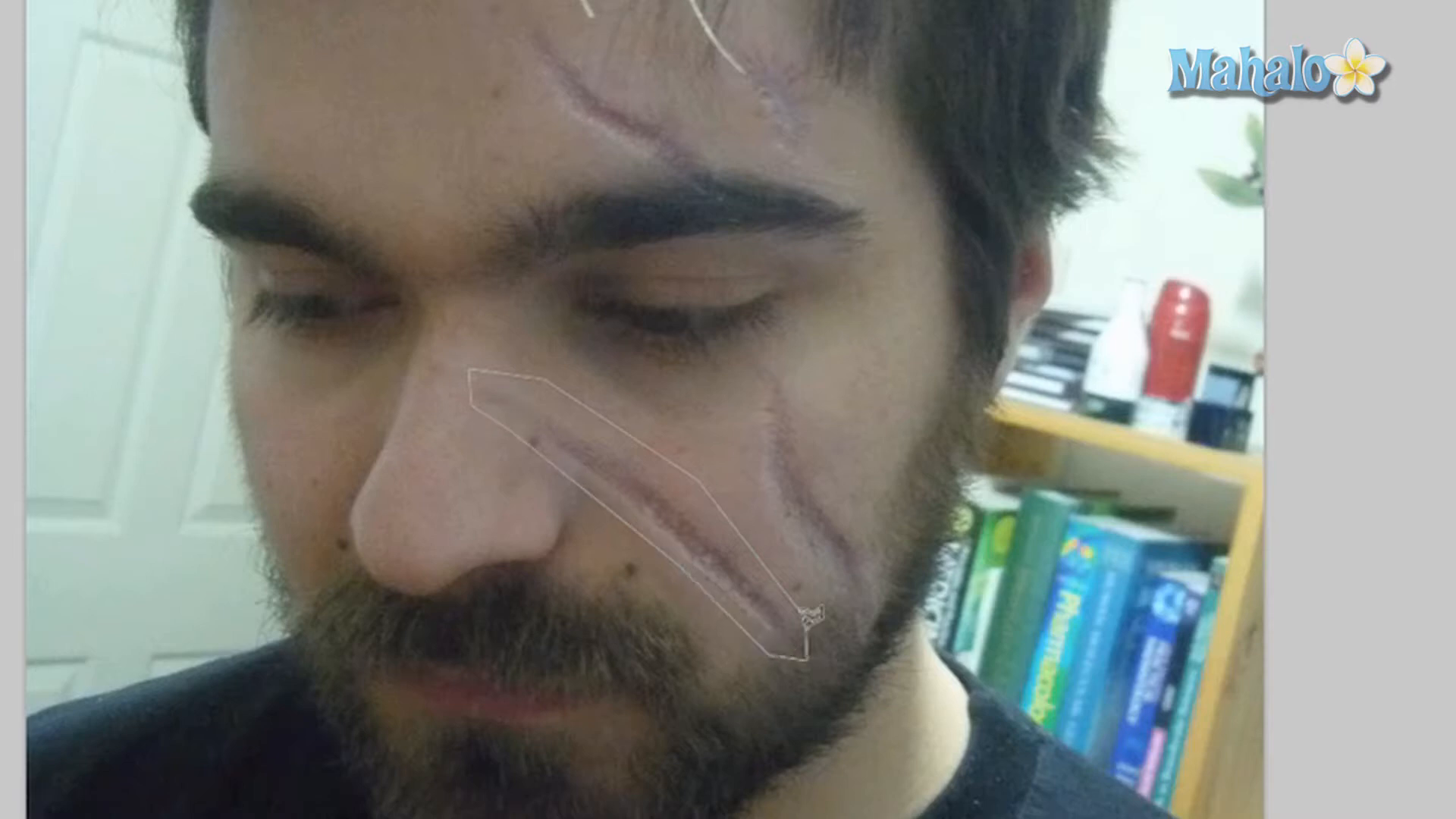
{"action": "left_click", "coordinate": [800, 595]}
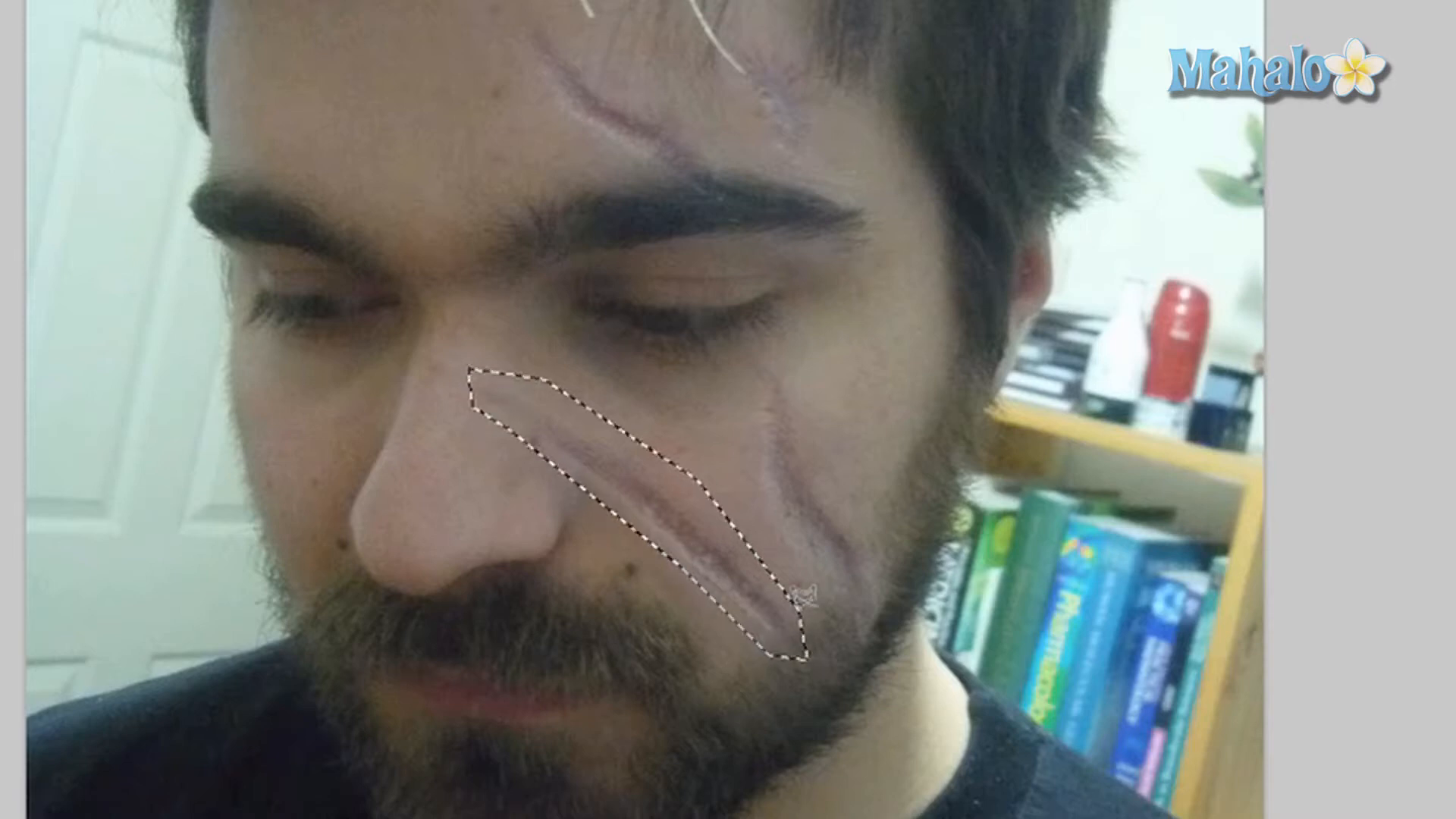
{"action": "right_click", "coordinate": [674, 527]}
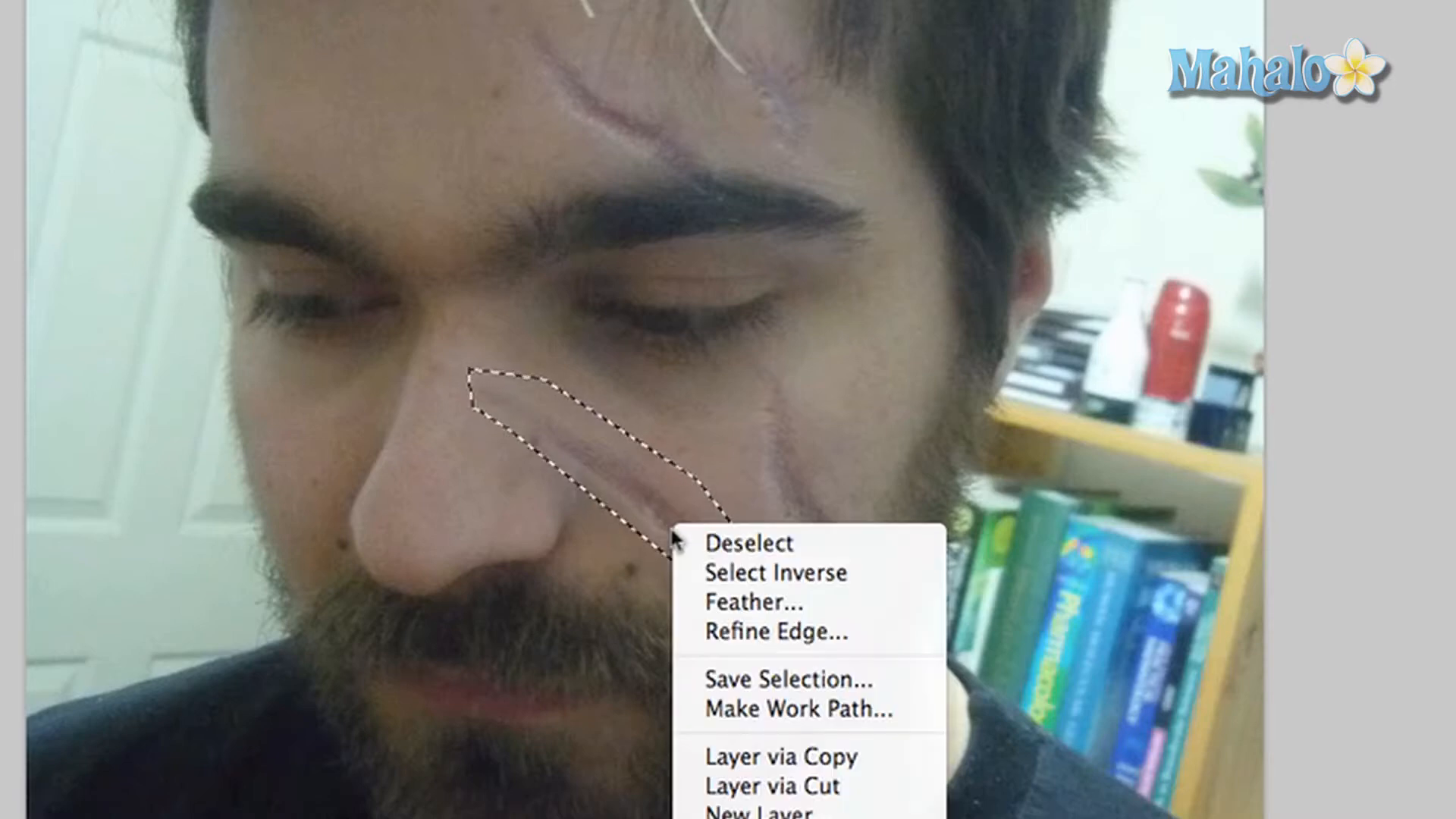
{"action": "left_click", "coordinate": [763, 750]}
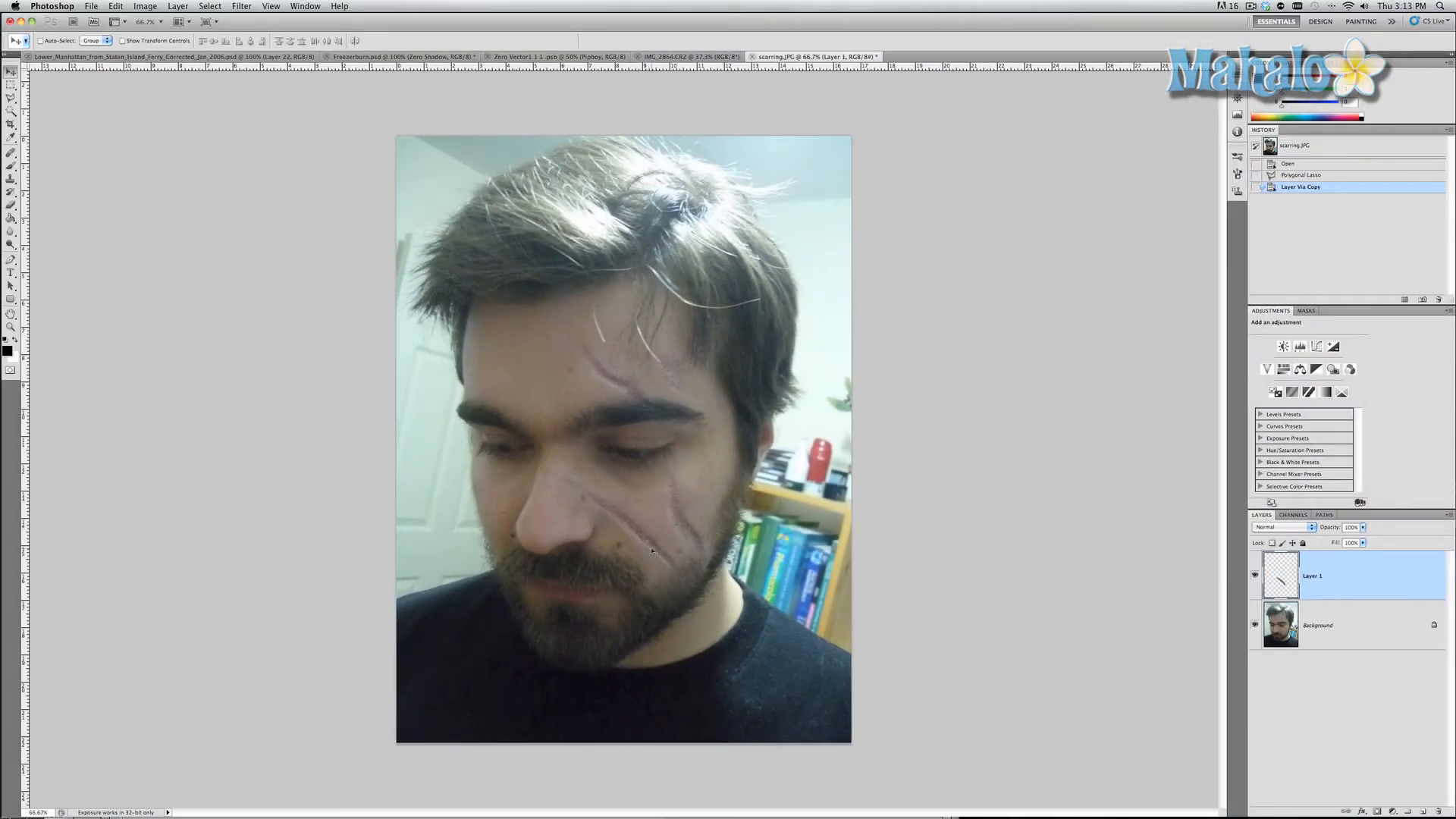
Step: Move the copied scar layer into the Zero Vector1 1 1 .psb document, over the man's face
{"action": "left_click_drag", "start_coordinate": [652, 551], "coordinate": [519, 202]}
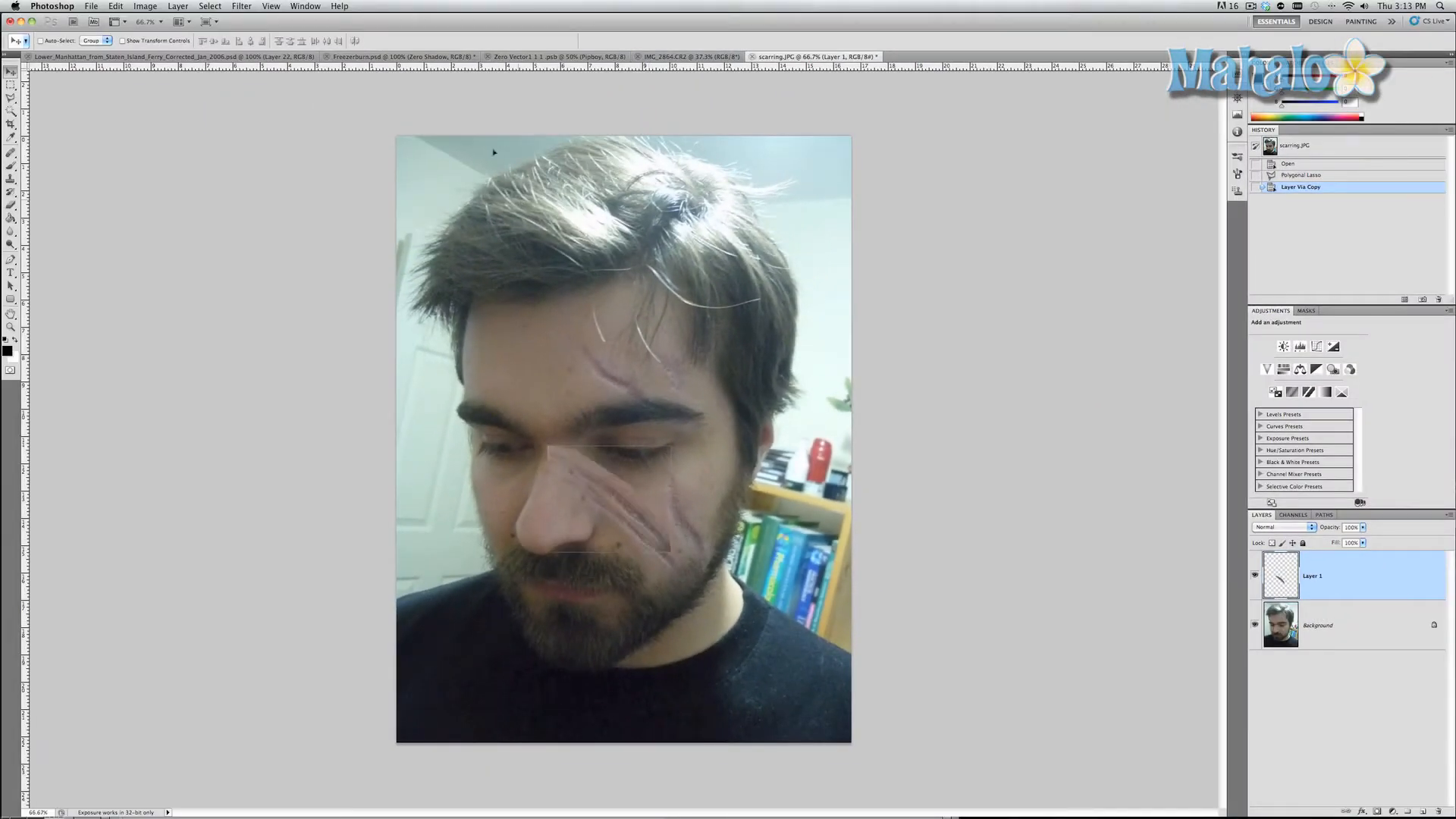
{"action": "left_click_drag", "start_coordinate": [494, 152], "coordinate": [523, 114]}
{"action": "left_click_drag", "start_coordinate": [555, 56], "coordinate": [638, 174]}
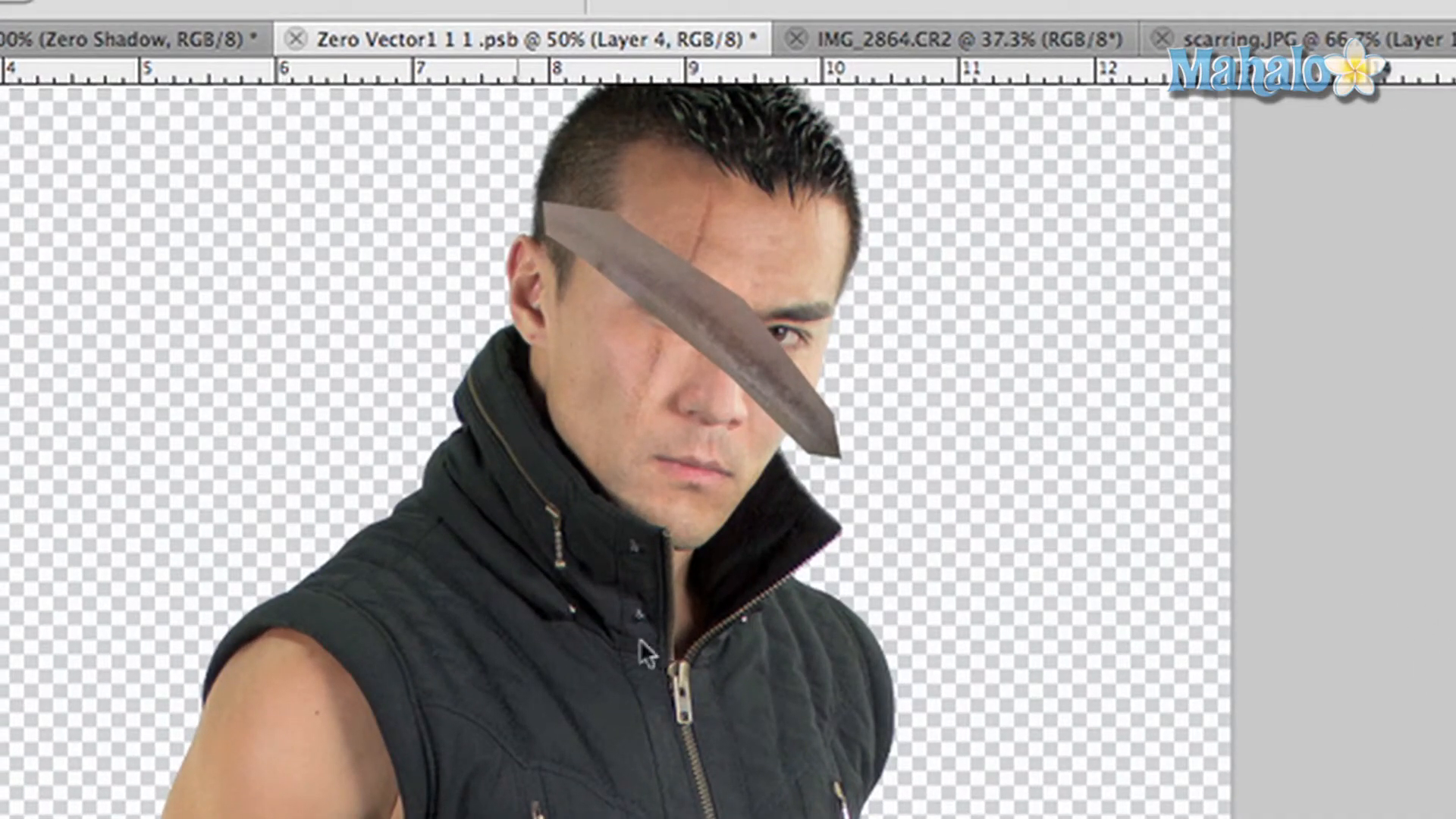
Step: Rotate the scar layer by about 84° with Free Transform so it slants across the face parallel to the existing scar
{"action": "left_click", "coordinate": [716, 388]}
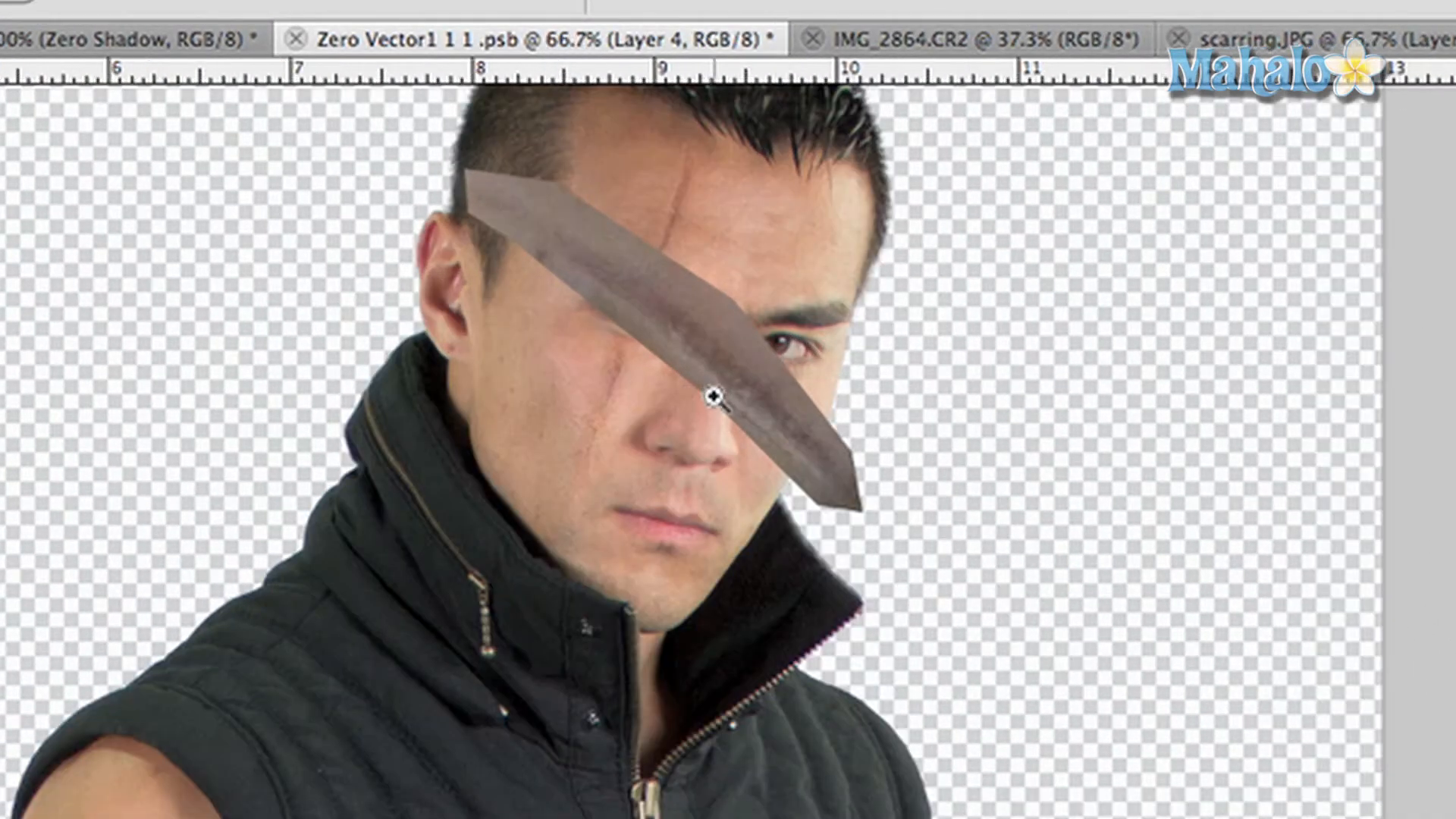
{"action": "left_click", "coordinate": [714, 392]}
{"action": "scroll", "coordinate": [716, 389], "scroll_direction": "up", "scroll_amount": 10}
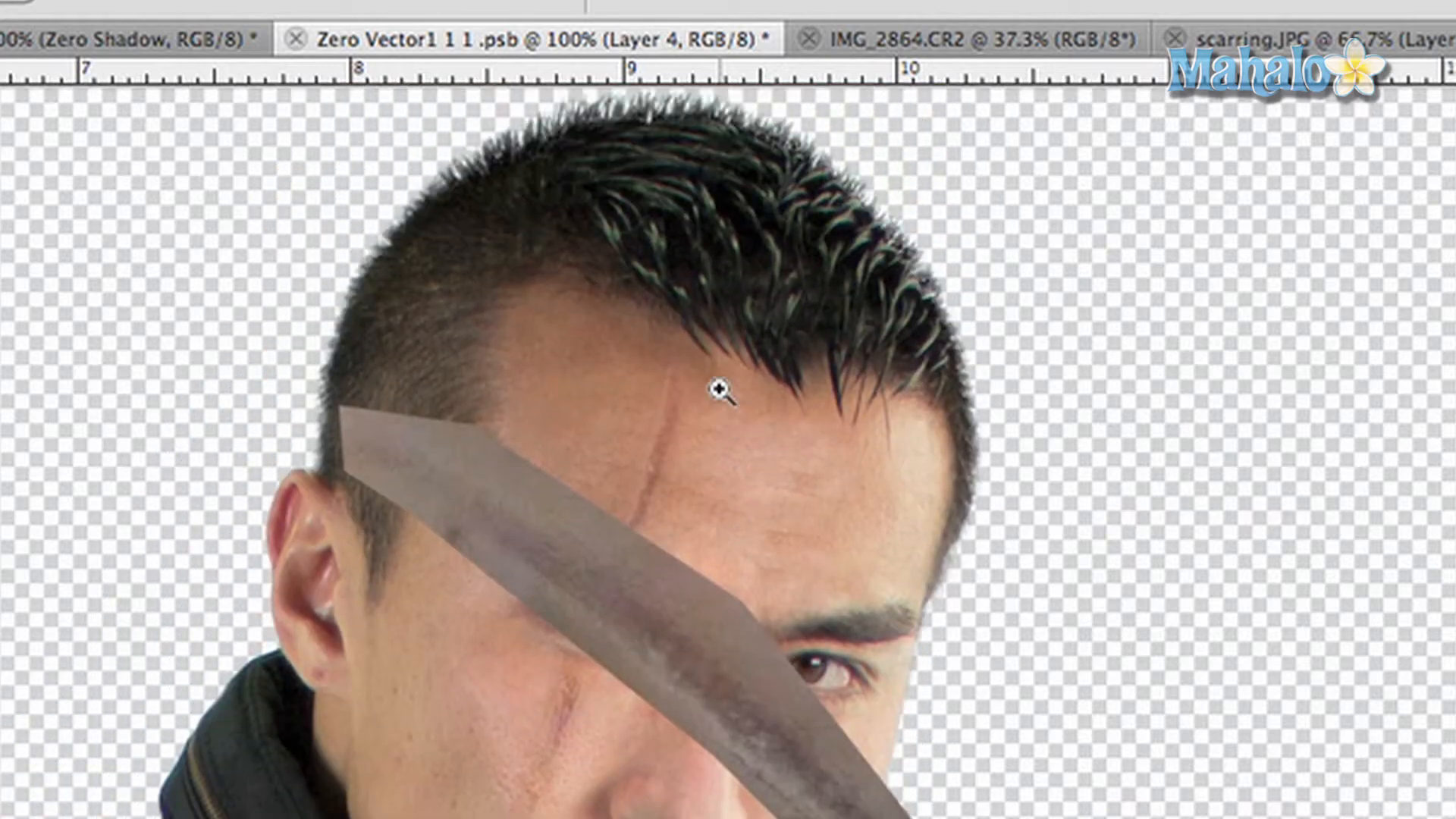
{"action": "key", "text": "ctrl+t"}
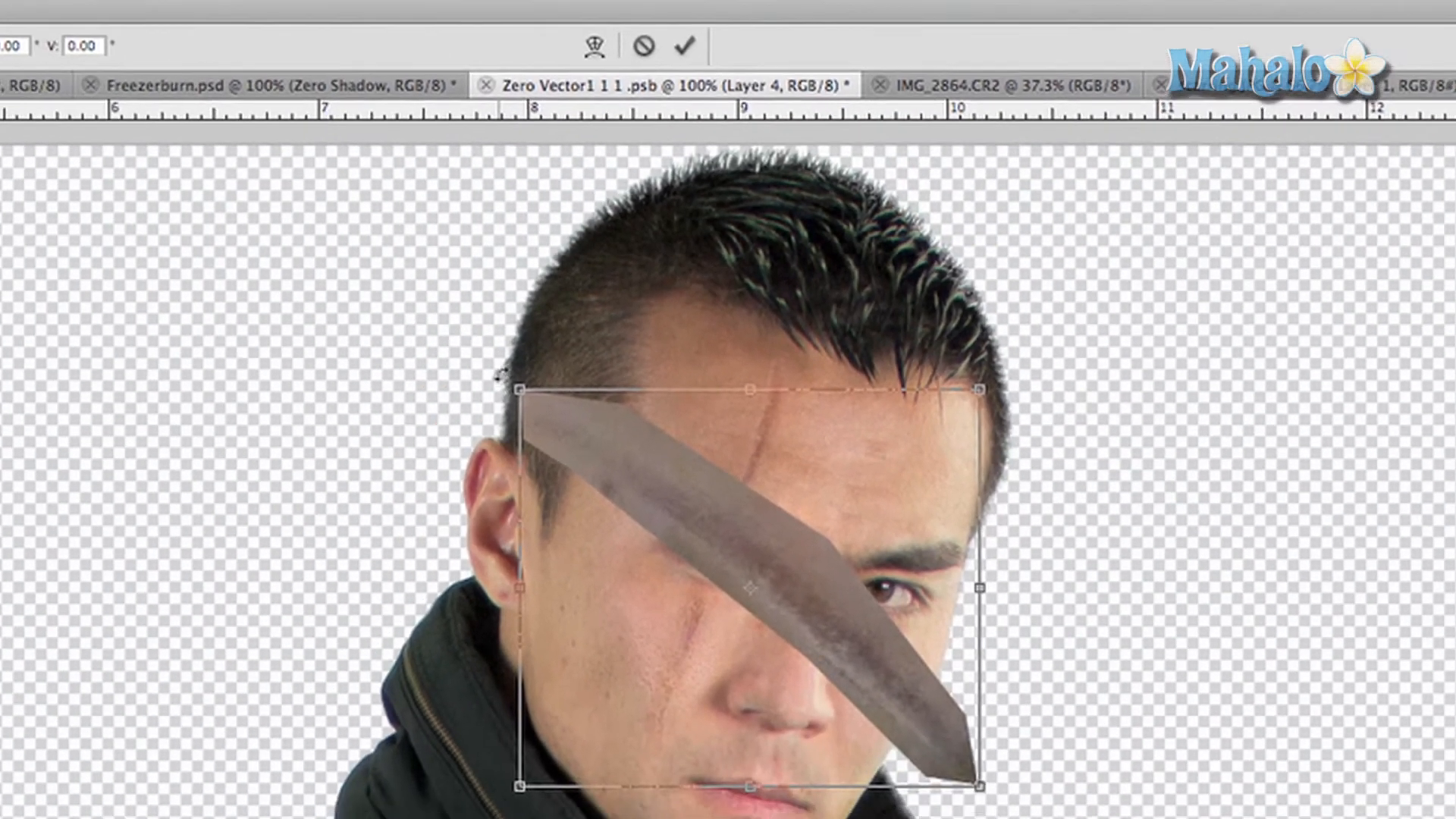
{"action": "left_click_drag", "start_coordinate": [322, 433], "coordinate": [692, 331]}
{"action": "left_click_drag", "start_coordinate": [823, 303], "coordinate": [944, 331]}
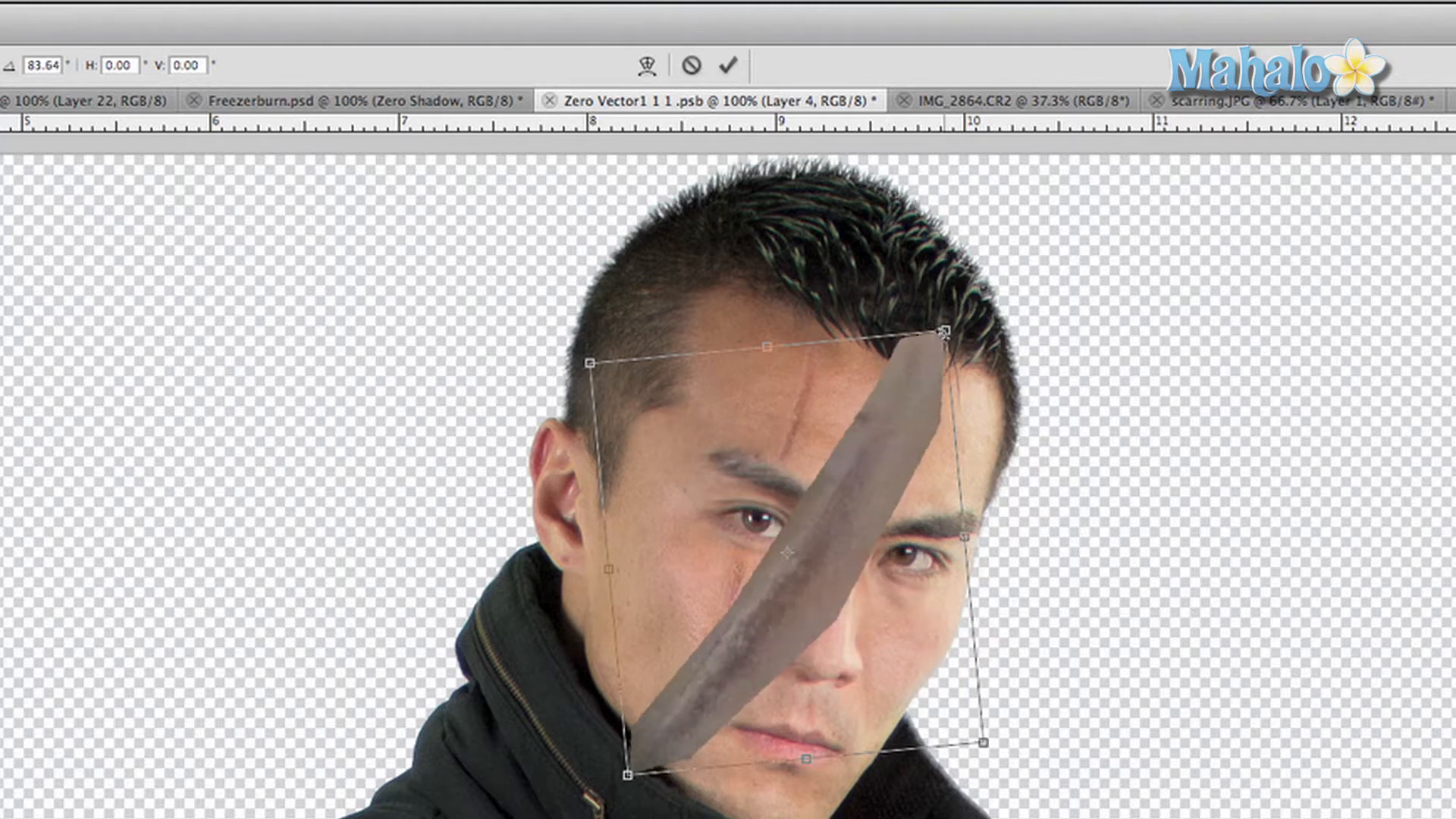
Step: Shrink the scar to a short, narrow strip and place it on the forehead just above the inner eyebrow
{"action": "left_click_drag", "start_coordinate": [944, 331], "coordinate": [957, 492]}
{"action": "left_click_drag", "start_coordinate": [954, 337], "coordinate": [799, 549]}
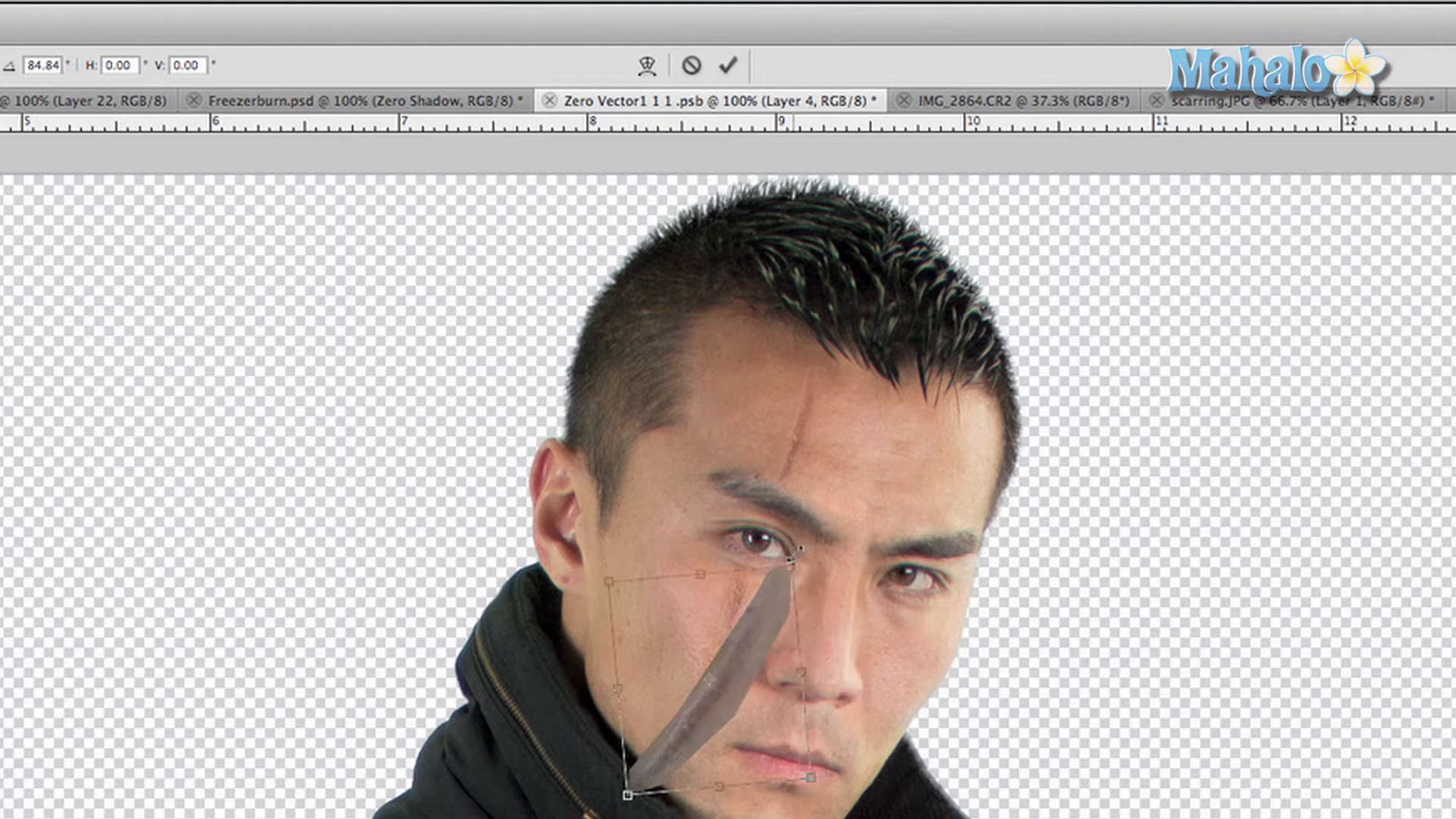
{"action": "scroll", "coordinate": [793, 564], "scroll_direction": "up", "scroll_amount": 1}
{"action": "left_click_drag", "start_coordinate": [749, 616], "coordinate": [846, 520]}
{"action": "scroll", "coordinate": [891, 397], "scroll_direction": "up", "scroll_amount": 1}
{"action": "left_click_drag", "start_coordinate": [847, 522], "coordinate": [874, 477]}
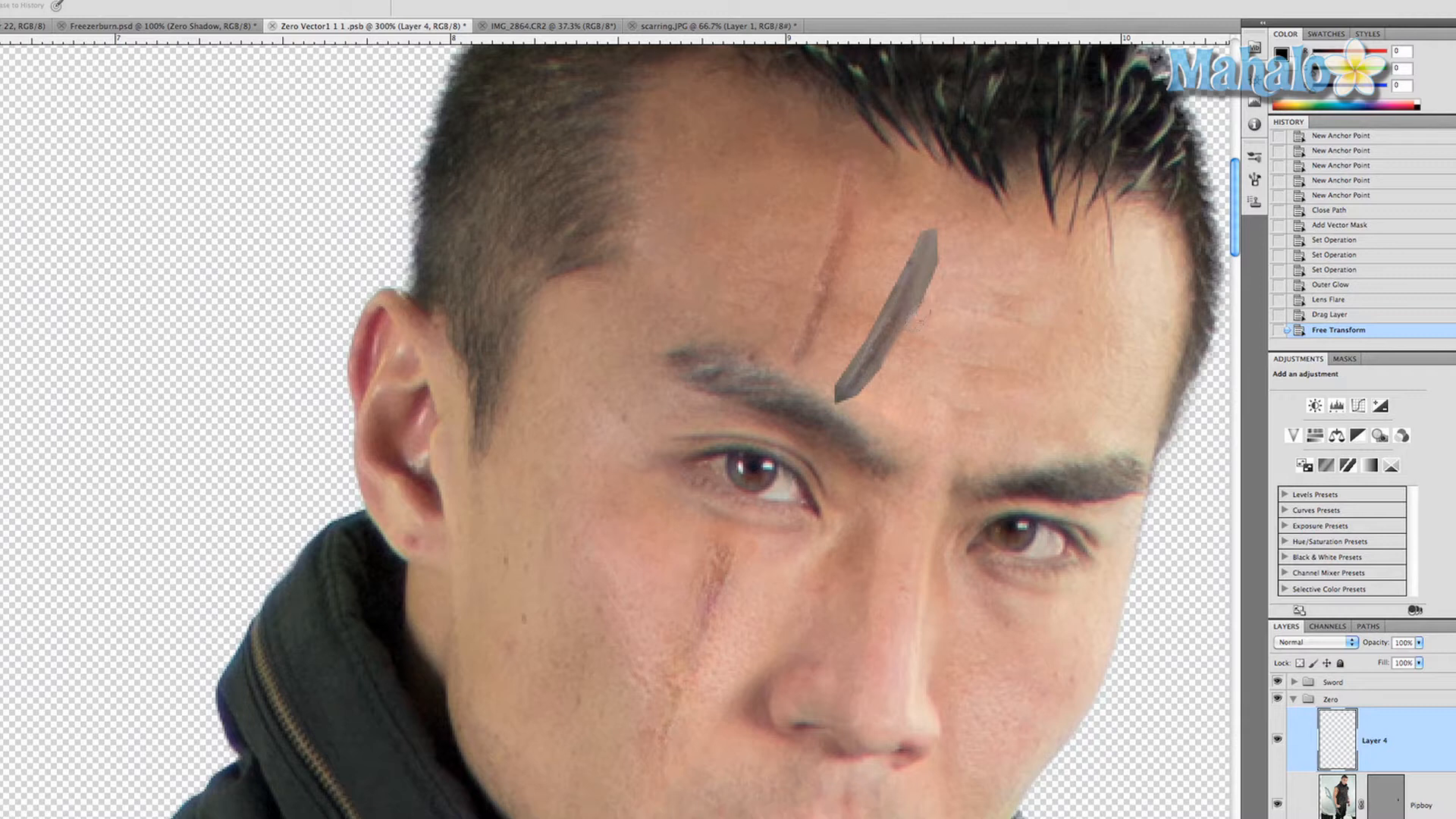
Step: Erase the excess skin along both sides and round off the two ends of the forehead scar
{"action": "left_click_drag", "start_coordinate": [932, 287], "coordinate": [931, 232]}
{"action": "mouse_move", "coordinate": [884, 377]}
{"action": "left_mouse_down"}
{"action": "mouse_move", "coordinate": [837, 378]}
{"action": "mouse_move", "coordinate": [856, 351]}
{"action": "left_mouse_up"}
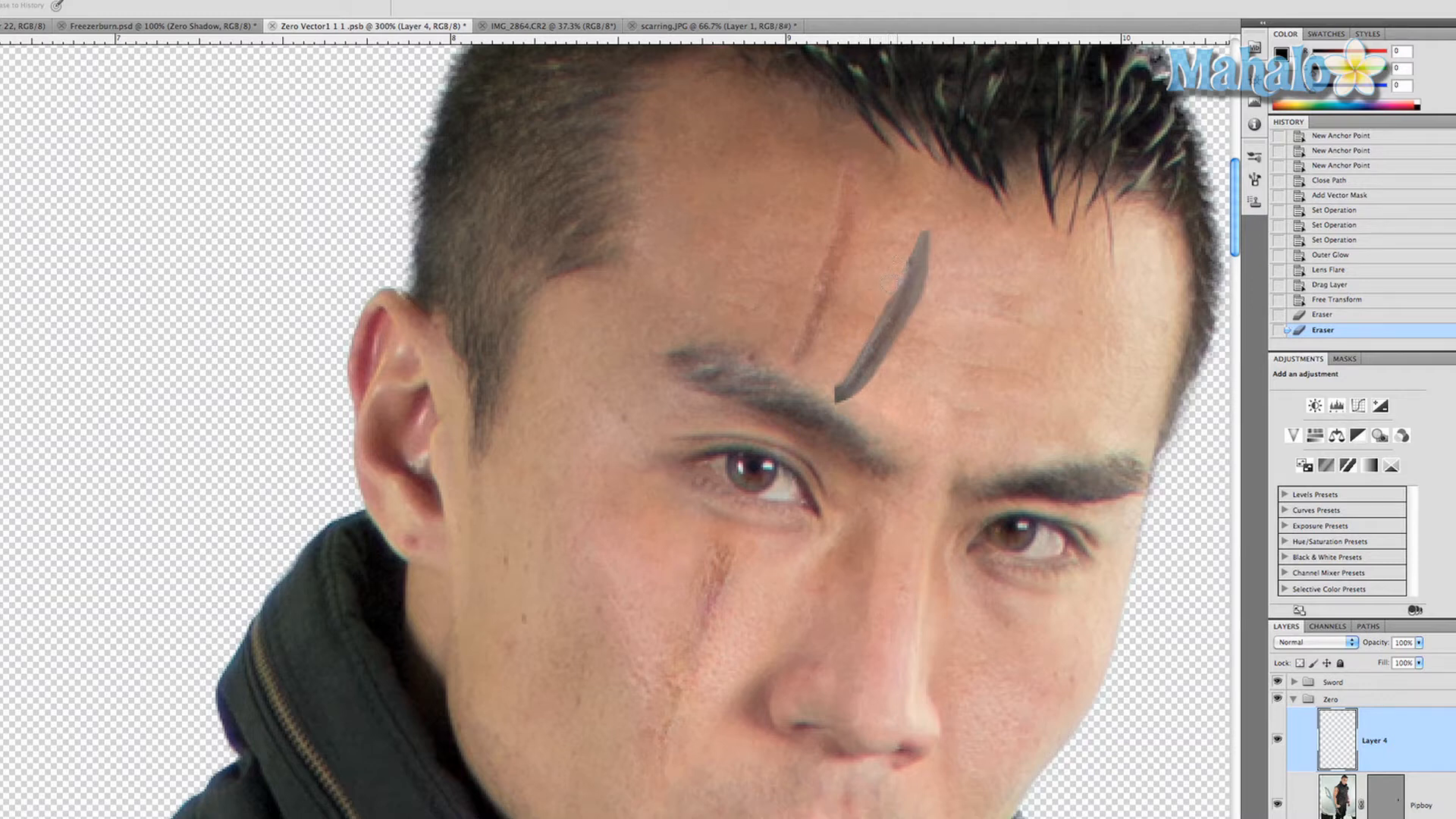
{"action": "left_click_drag", "start_coordinate": [910, 241], "coordinate": [939, 250]}
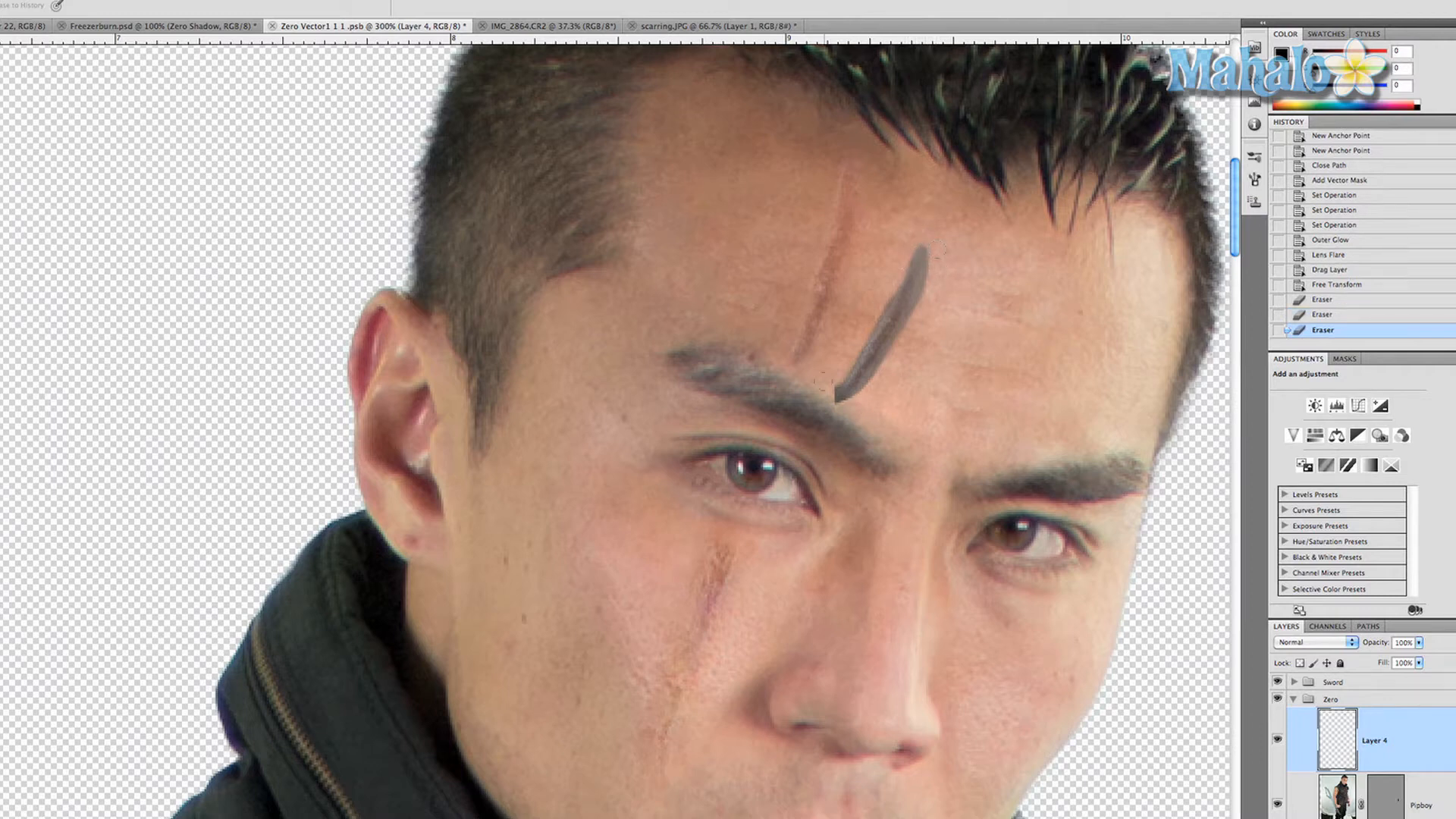
{"action": "mouse_move", "coordinate": [827, 379]}
{"action": "left_mouse_down"}
{"action": "mouse_move", "coordinate": [830, 404]}
{"action": "mouse_move", "coordinate": [870, 396]}
{"action": "left_mouse_up"}
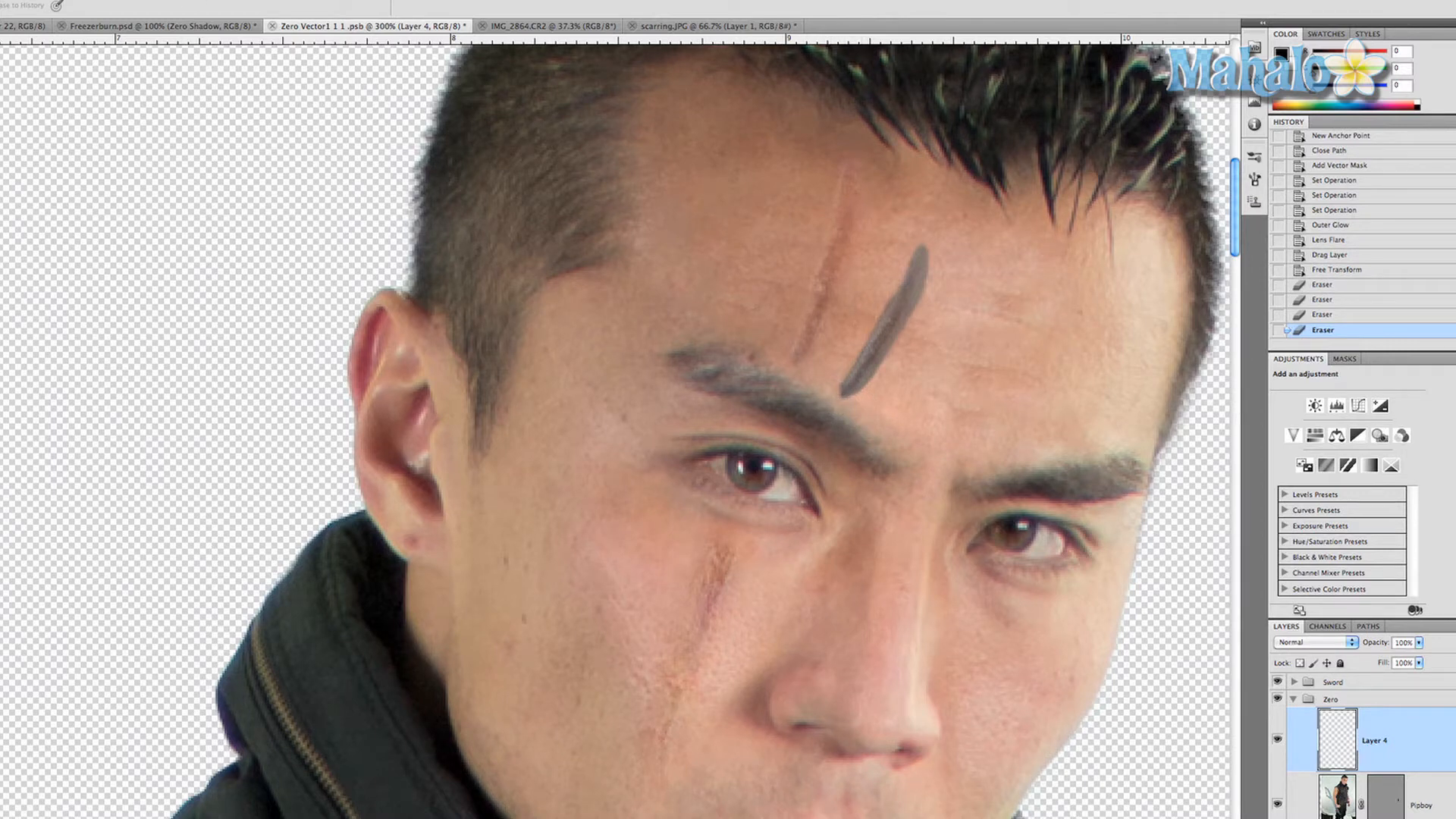
Step: Brighten the scar layer and strengthen its contrast with a Brightness/Contrast adjustment
{"action": "left_click", "coordinate": [100, 6]}
{"action": "mouse_move", "coordinate": [166, 54]}
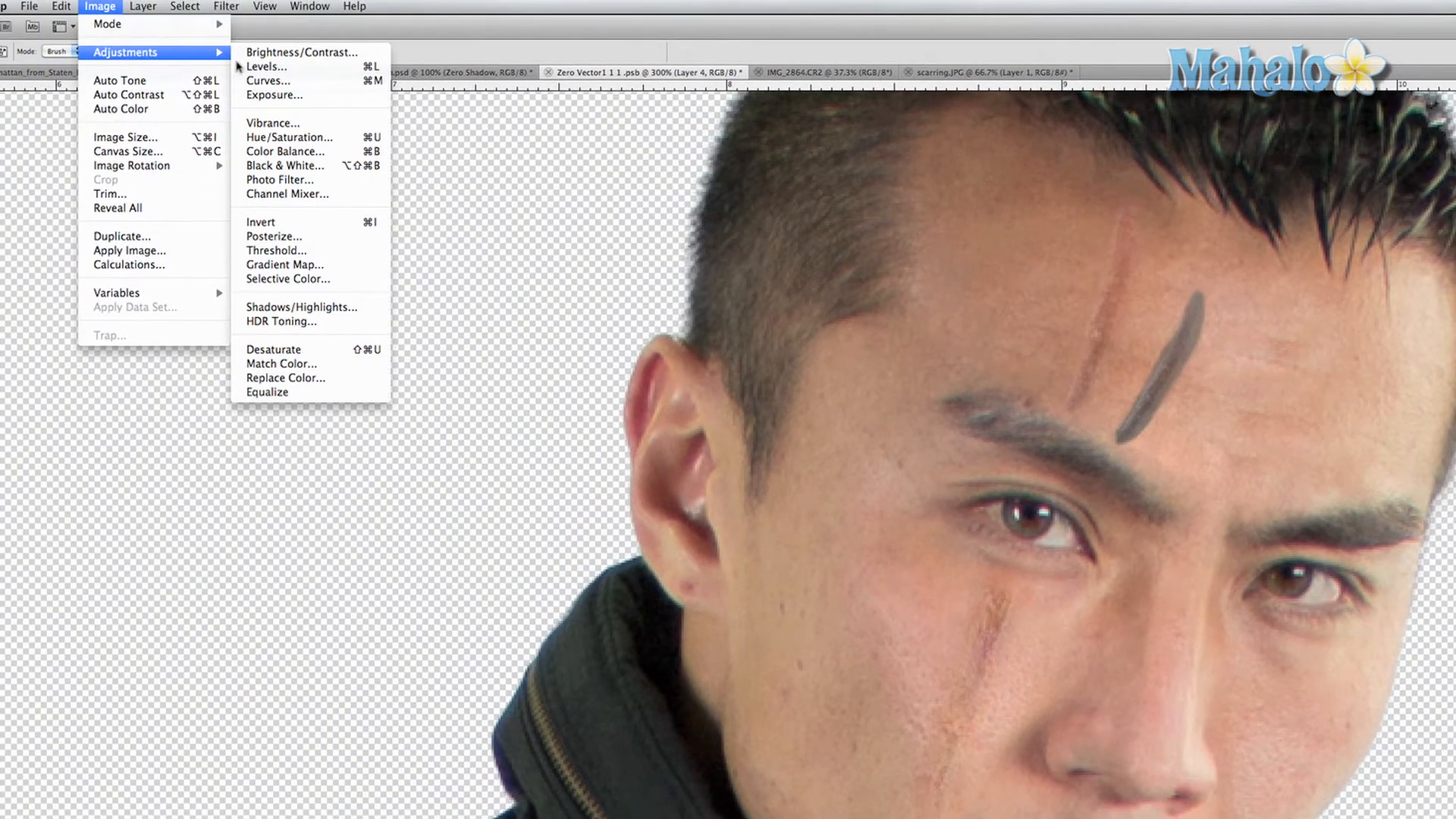
{"action": "left_click", "coordinate": [282, 52]}
{"action": "left_click_drag", "start_coordinate": [1338, 474], "coordinate": [1393, 507]}
{"action": "left_click", "coordinate": [1445, 458]}
{"action": "key", "text": "e"}
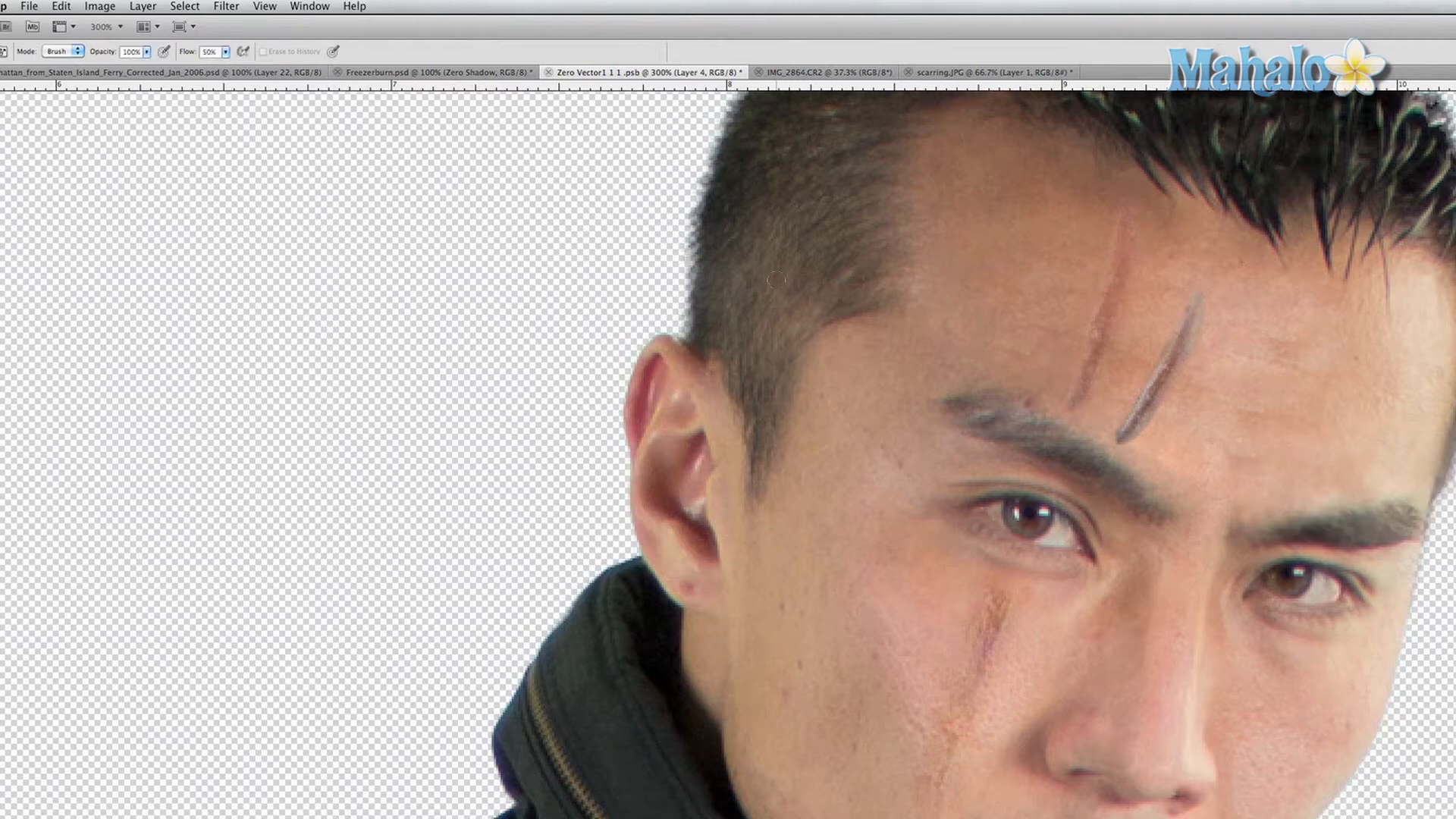
Step: Apply a midtone Color Balance to the scar layer with Cyan-Red +32 and Yellow-Blue -6
{"action": "left_click", "coordinate": [106, 5]}
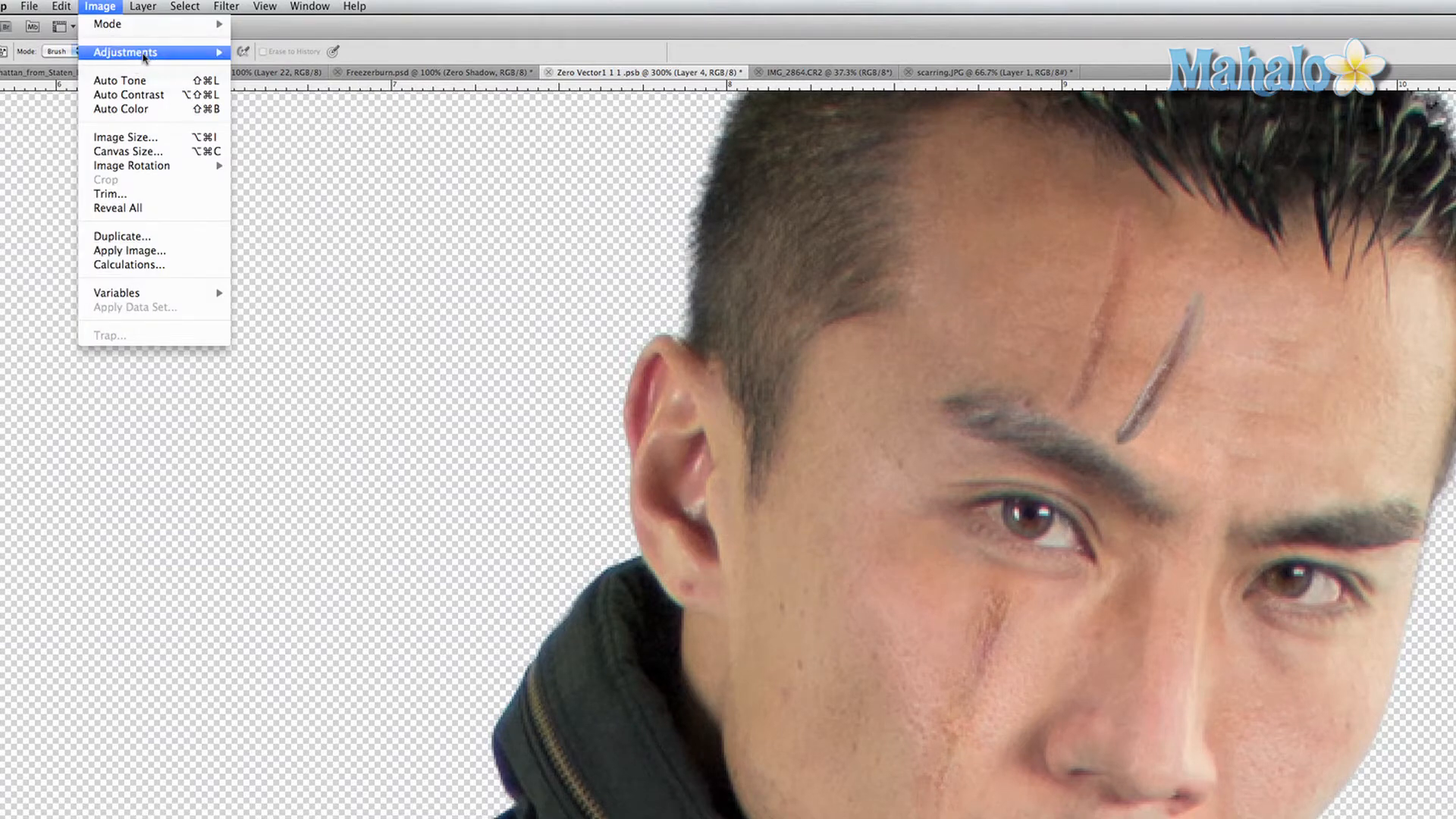
{"action": "mouse_move", "coordinate": [144, 53]}
{"action": "left_click", "coordinate": [303, 152]}
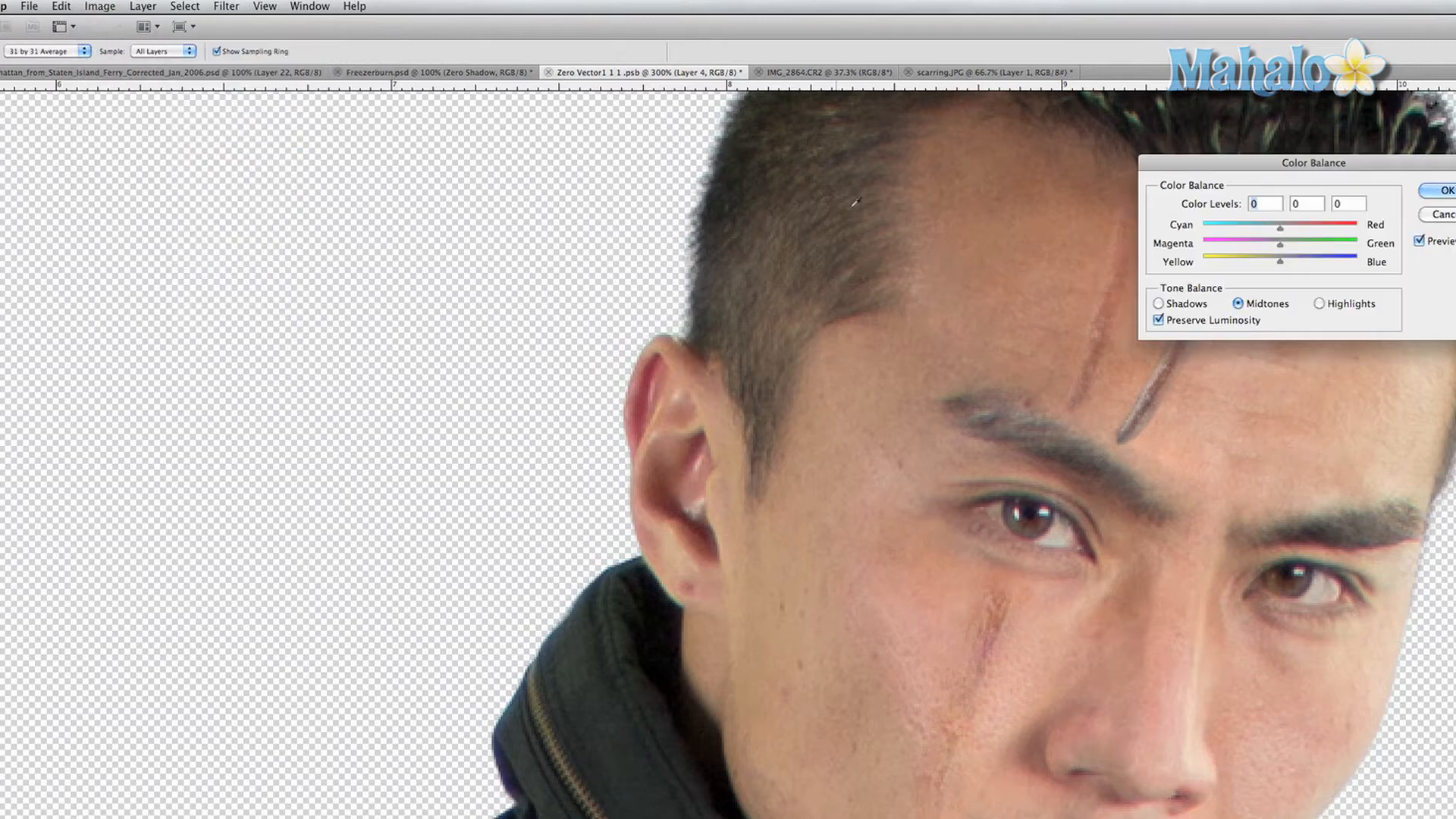
{"action": "left_click_drag", "start_coordinate": [1376, 161], "coordinate": [853, 179]}
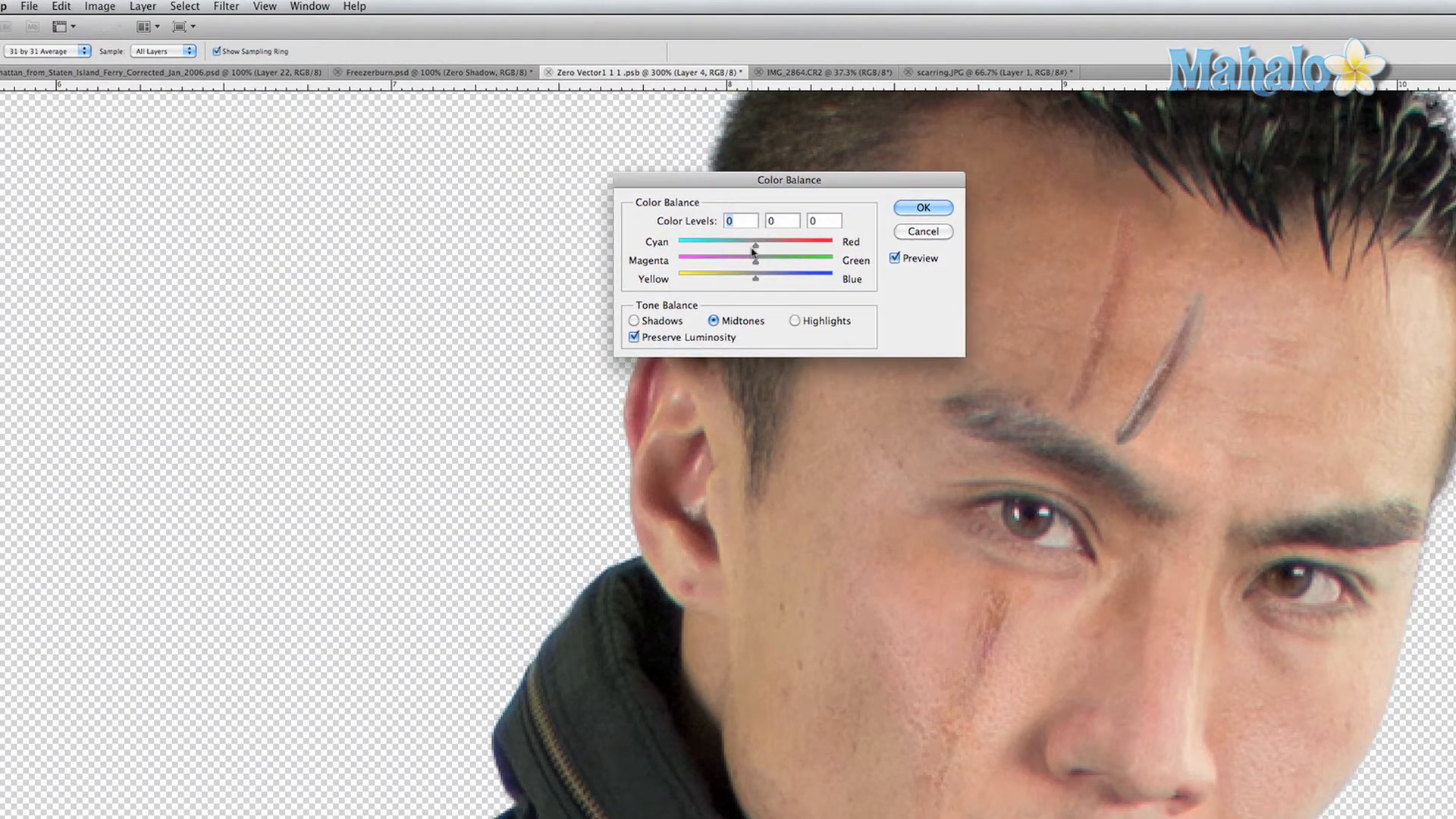
{"action": "left_click_drag", "start_coordinate": [755, 247], "coordinate": [753, 280]}
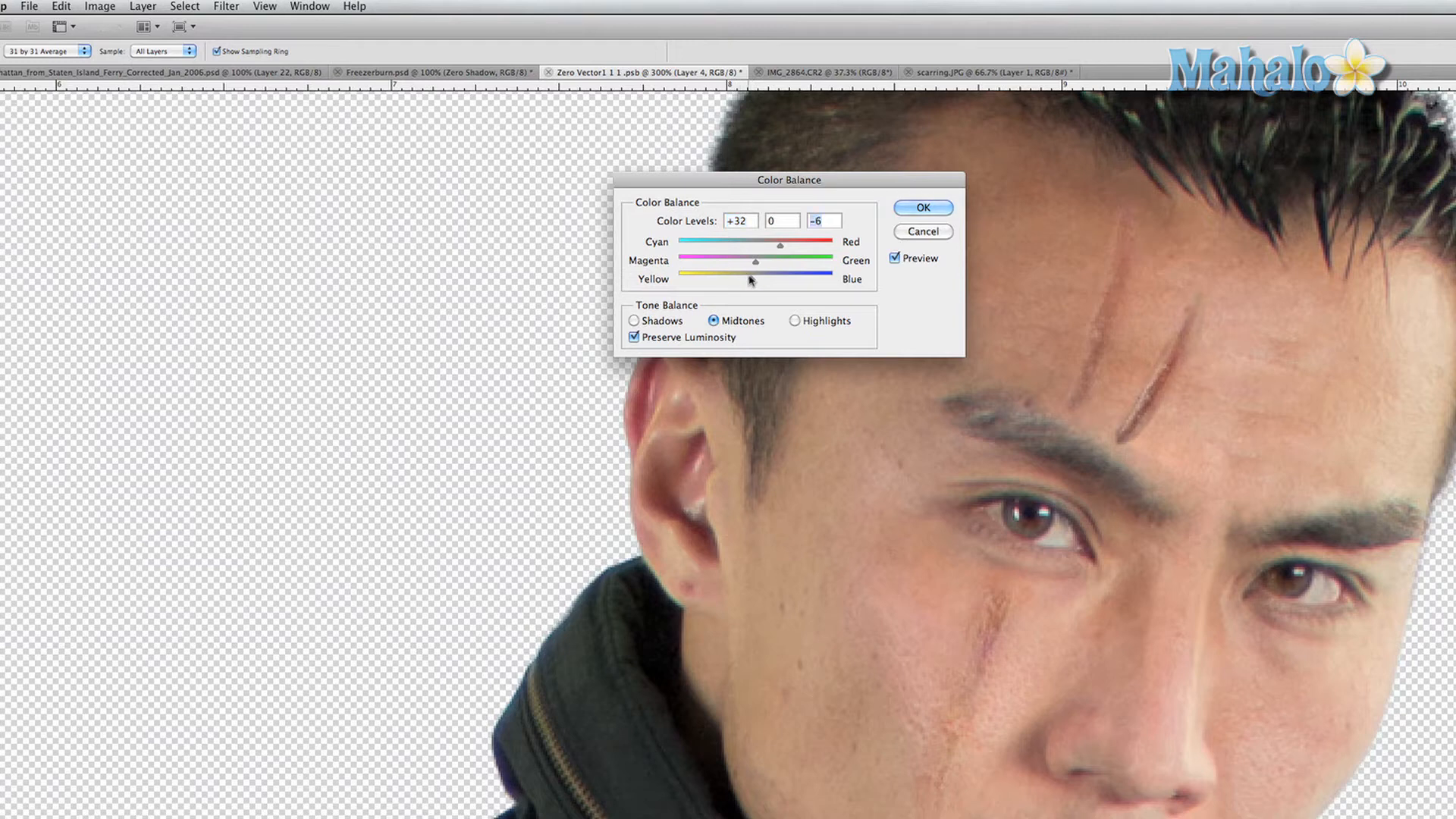
{"action": "left_click", "coordinate": [920, 209]}
{"action": "key", "text": "e"}
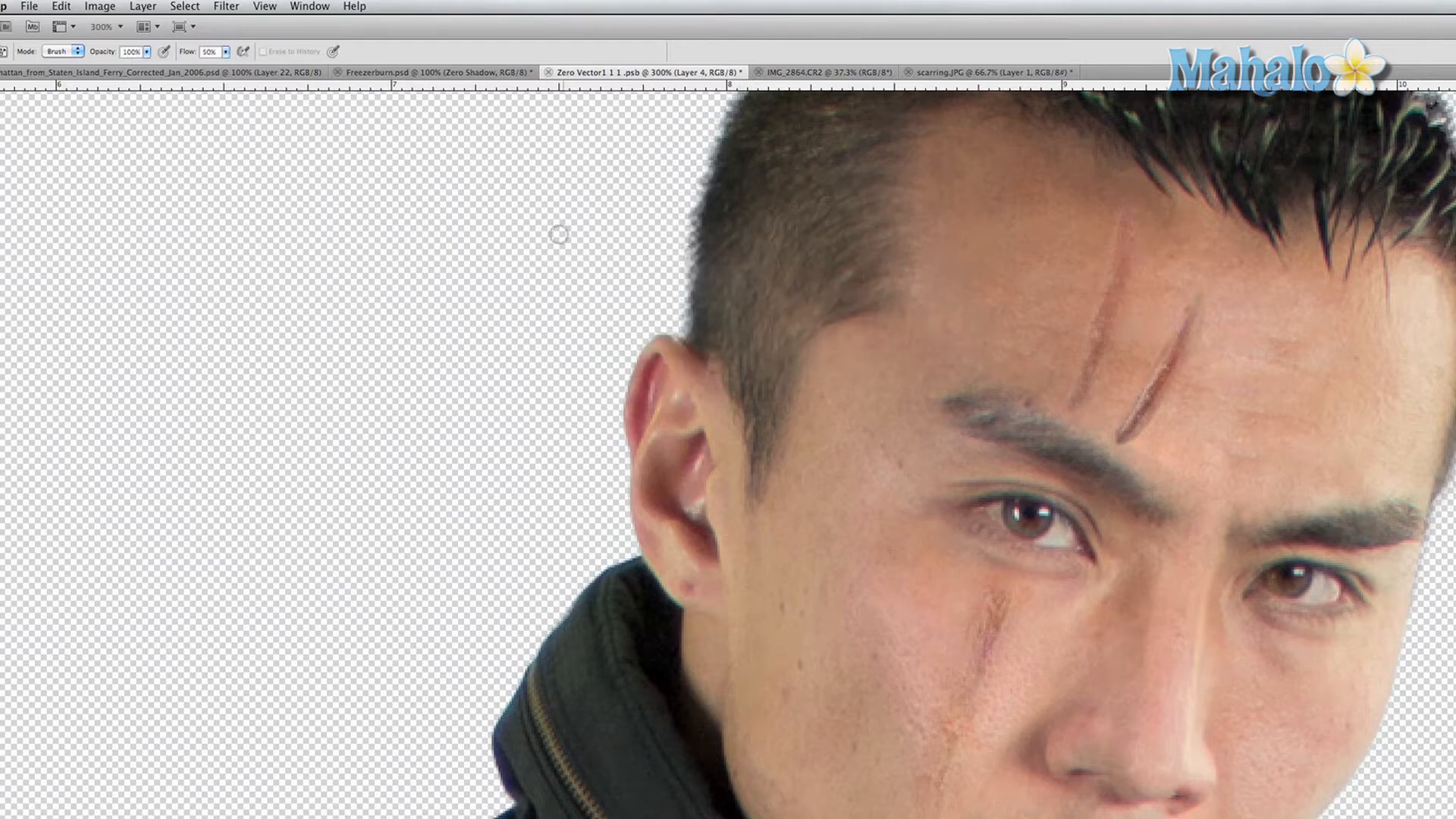
Step: Blend the scar's lower end into the surrounding skin with the Clone Stamp, sampling all layers
{"action": "key", "text": "z"}
{"action": "left_click", "coordinate": [1153, 381]}
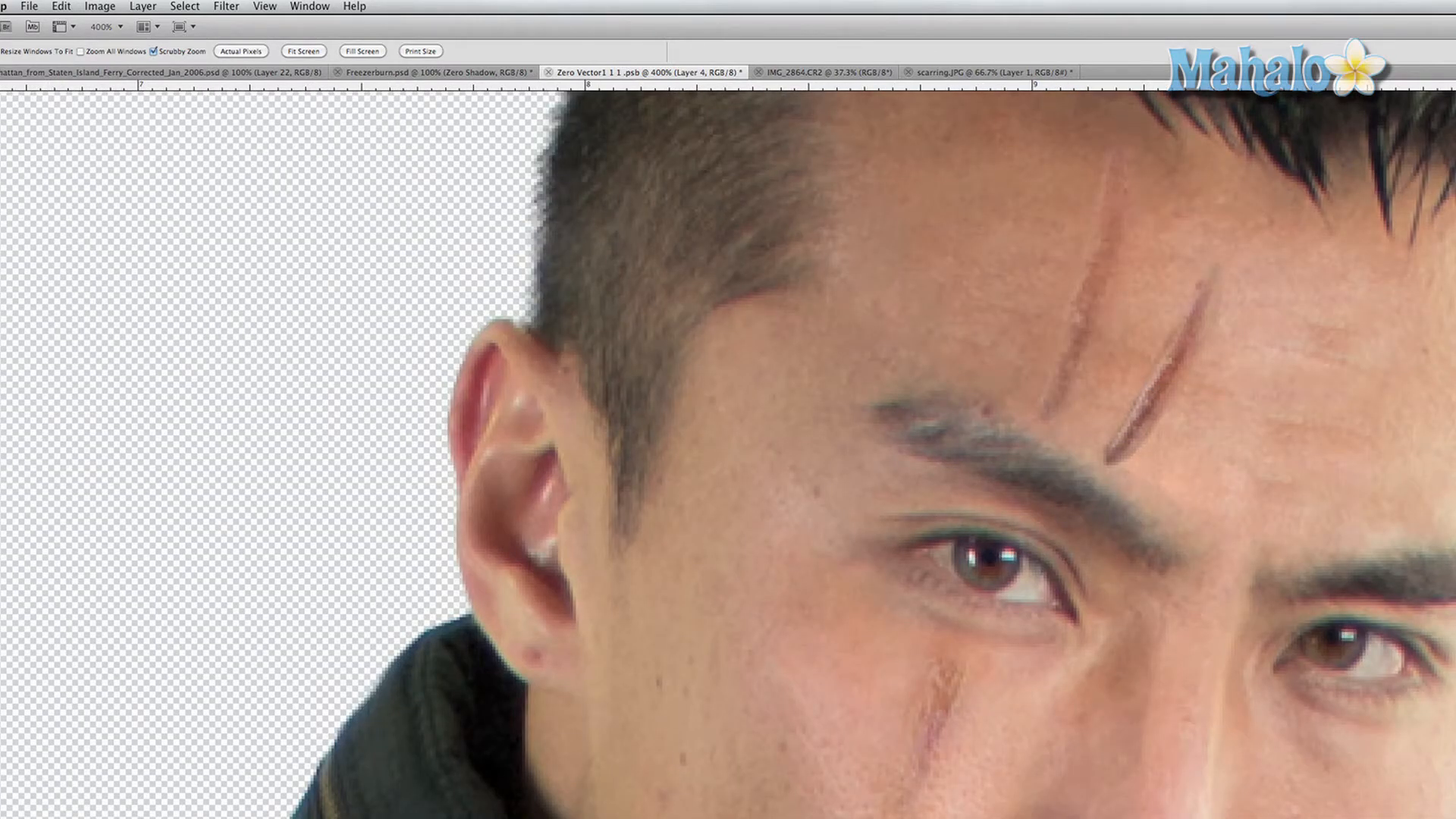
{"action": "key", "text": "s"}
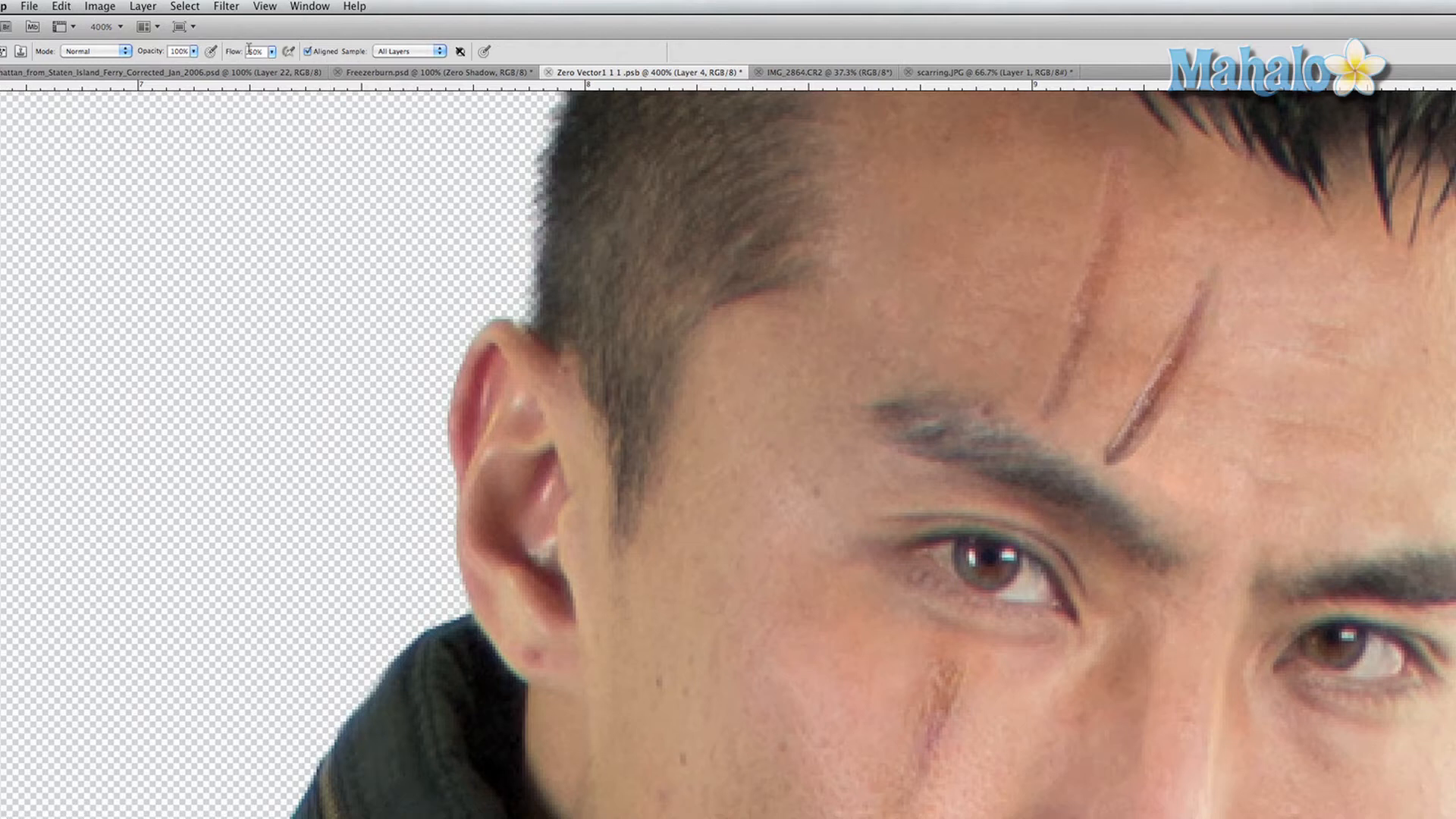
{"action": "left_click", "coordinate": [403, 55]}
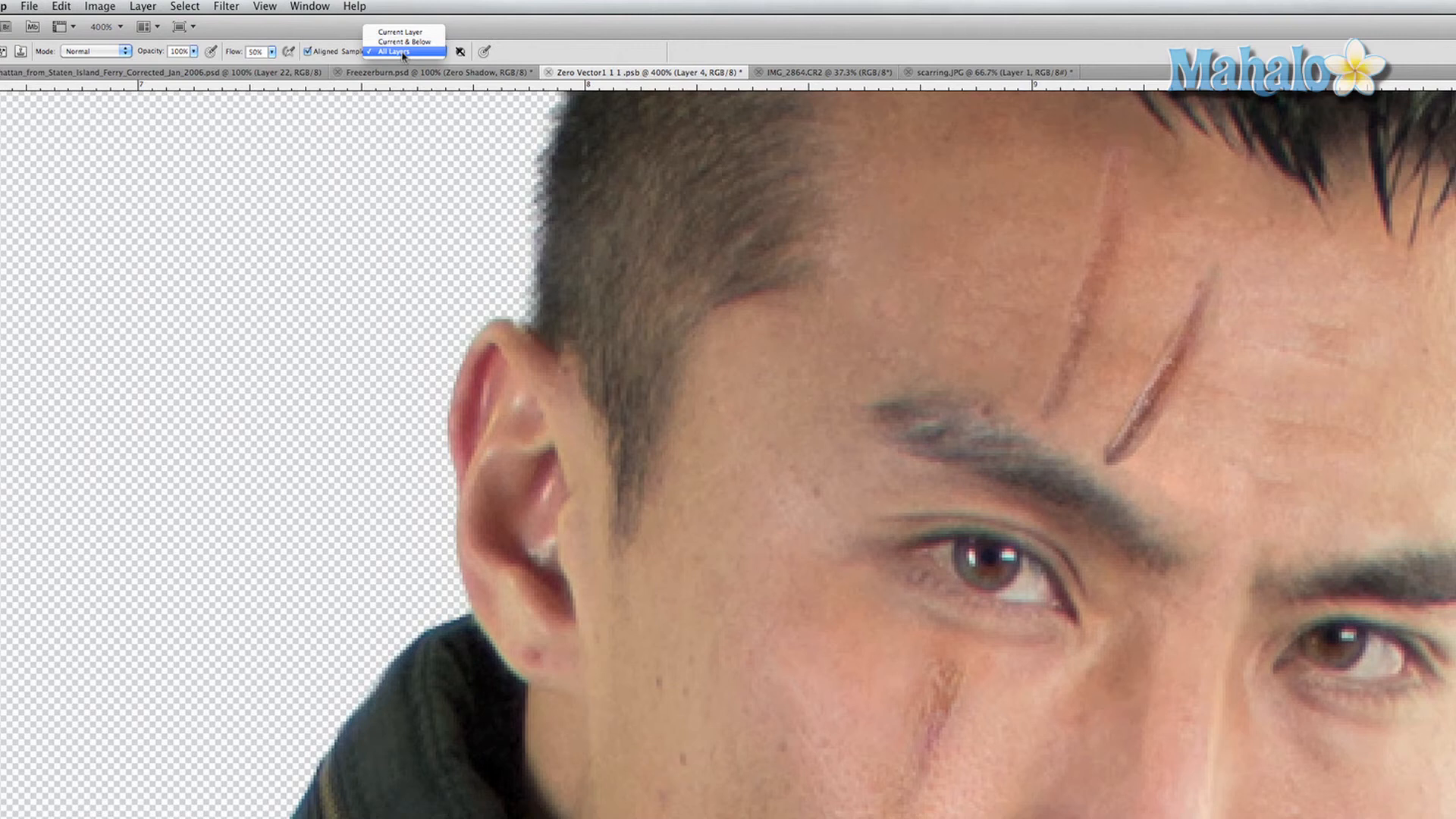
{"action": "left_click", "coordinate": [402, 53]}
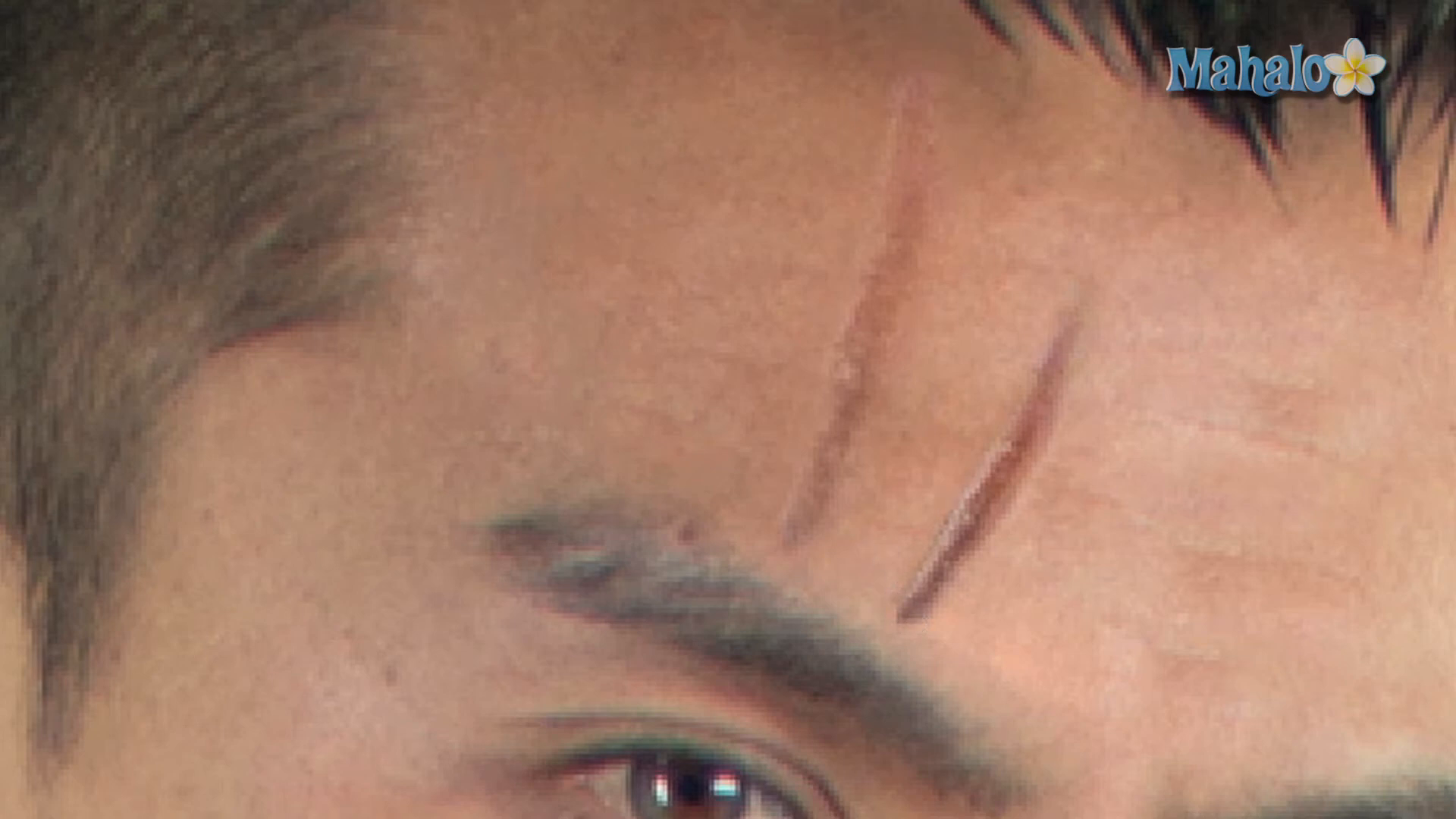
{"action": "left_click", "coordinate": [975, 628], "text": "alt"}
{"action": "left_click_drag", "start_coordinate": [907, 628], "coordinate": [907, 619]}
Step: Set the opacity of the scar layer, Layer 4, to 50%
{"action": "key", "text": "z"}
{"action": "left_click", "coordinate": [976, 605], "text": "alt"}
{"action": "left_click", "coordinate": [977, 605], "text": "alt"}
{"action": "left_click", "coordinate": [977, 605], "text": "alt"}
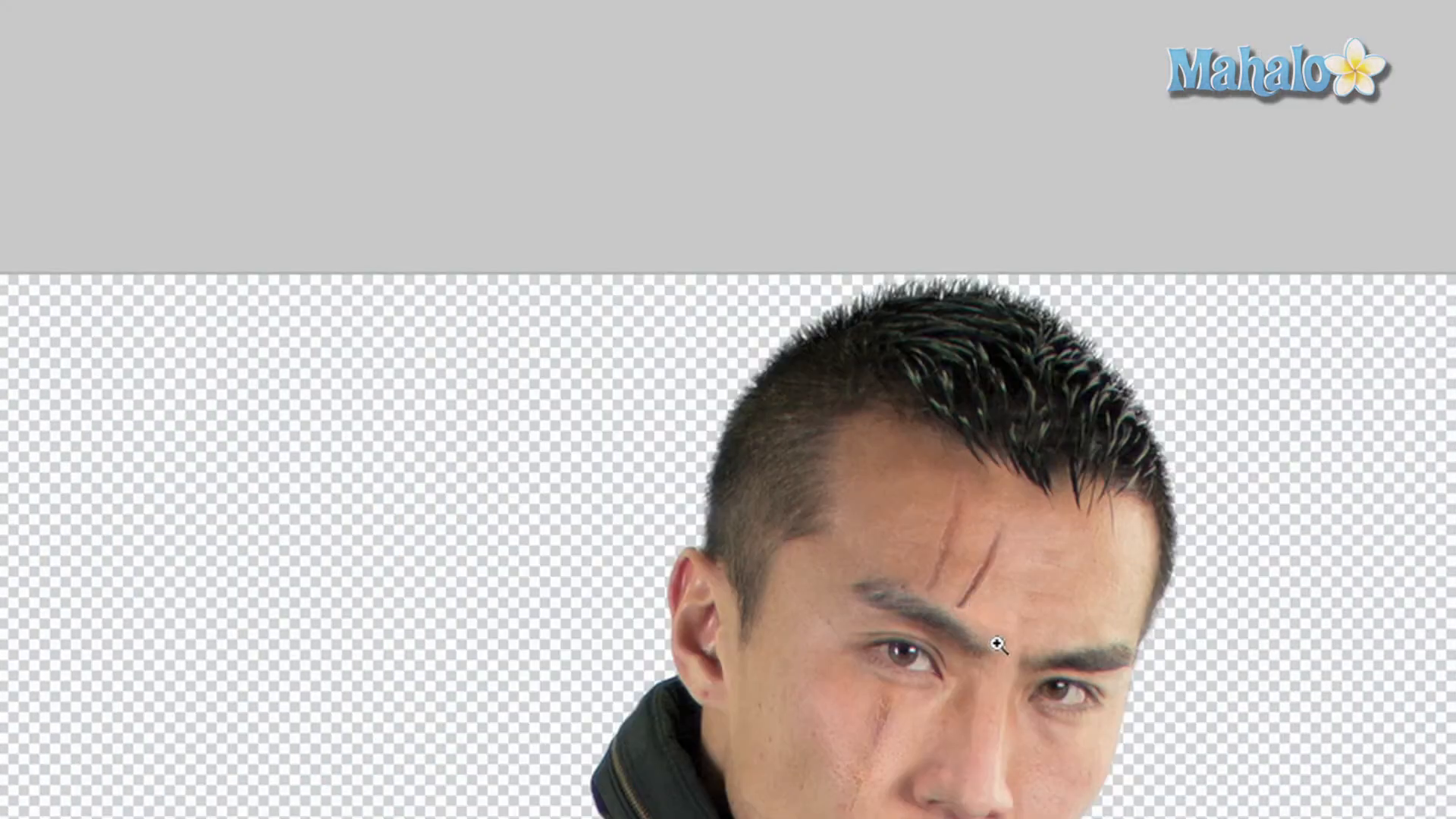
{"action": "left_click_drag", "start_coordinate": [997, 644], "coordinate": [994, 360]}
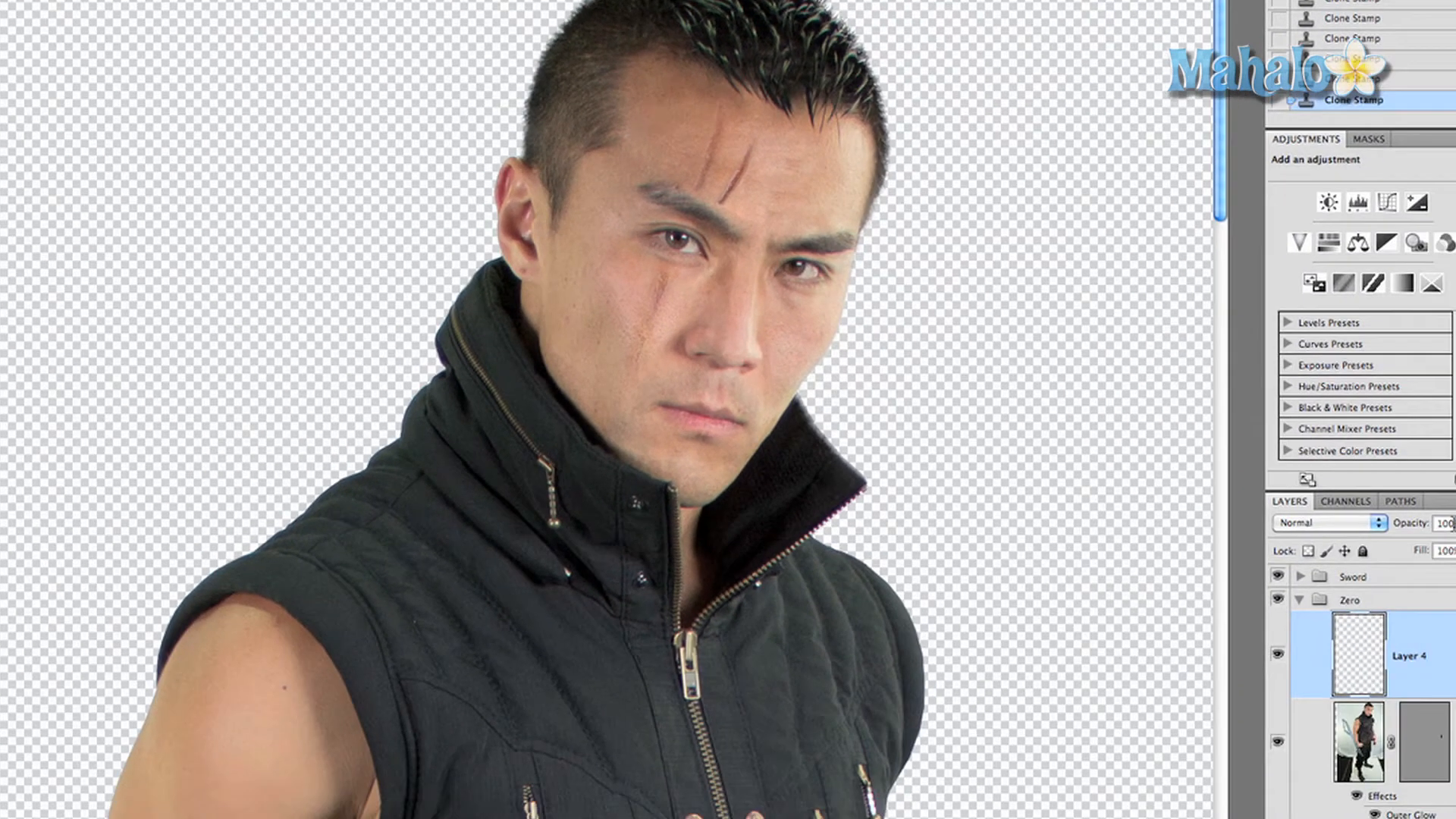
{"action": "left_click", "coordinate": [1259, 453]}
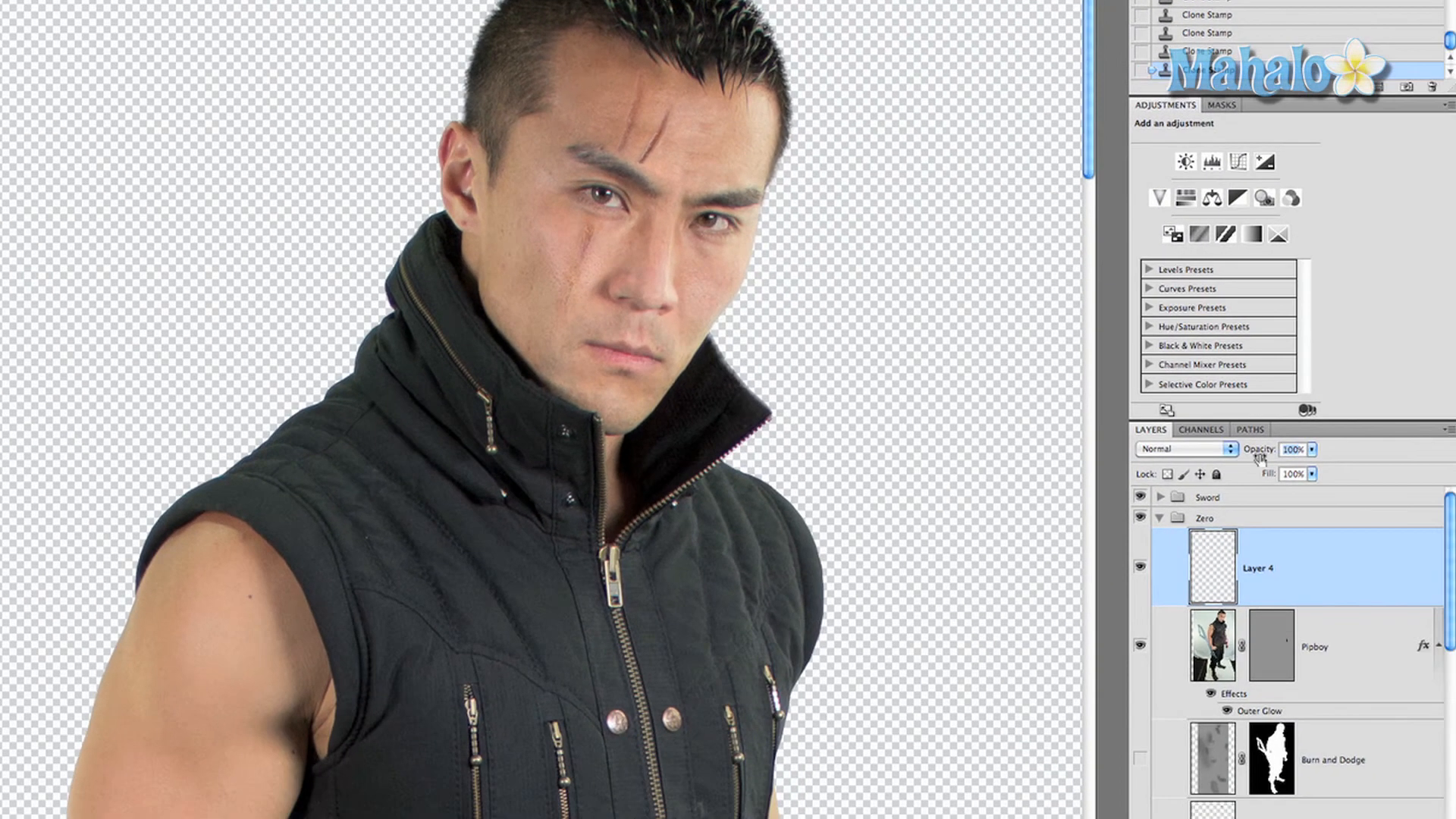
{"action": "type", "text": "50"}
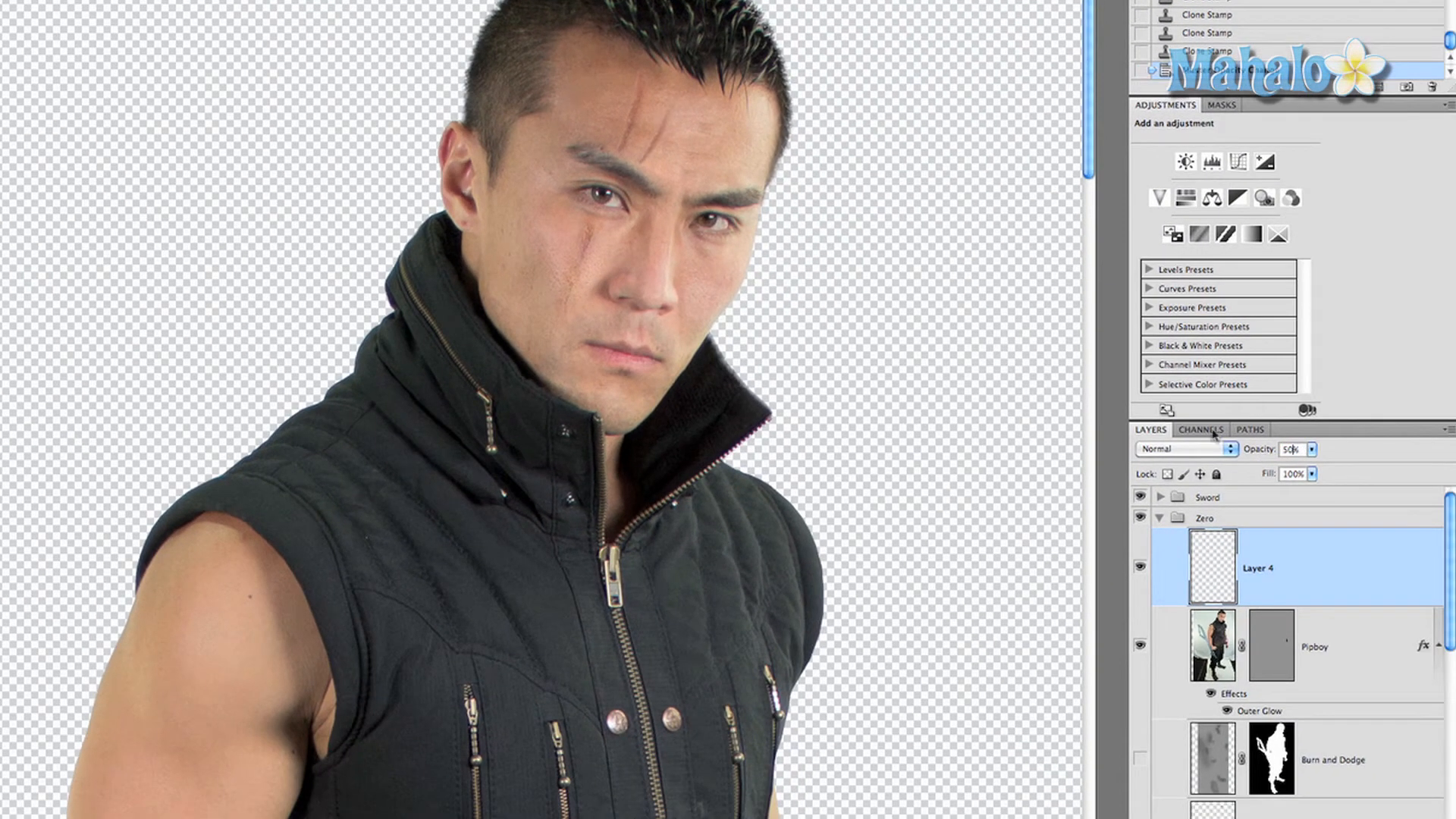
Step: Darken the lower part of the shorter forehead scar line with the Burn Tool and compare it with the state before burning
{"action": "left_click", "coordinate": [640, 160]}
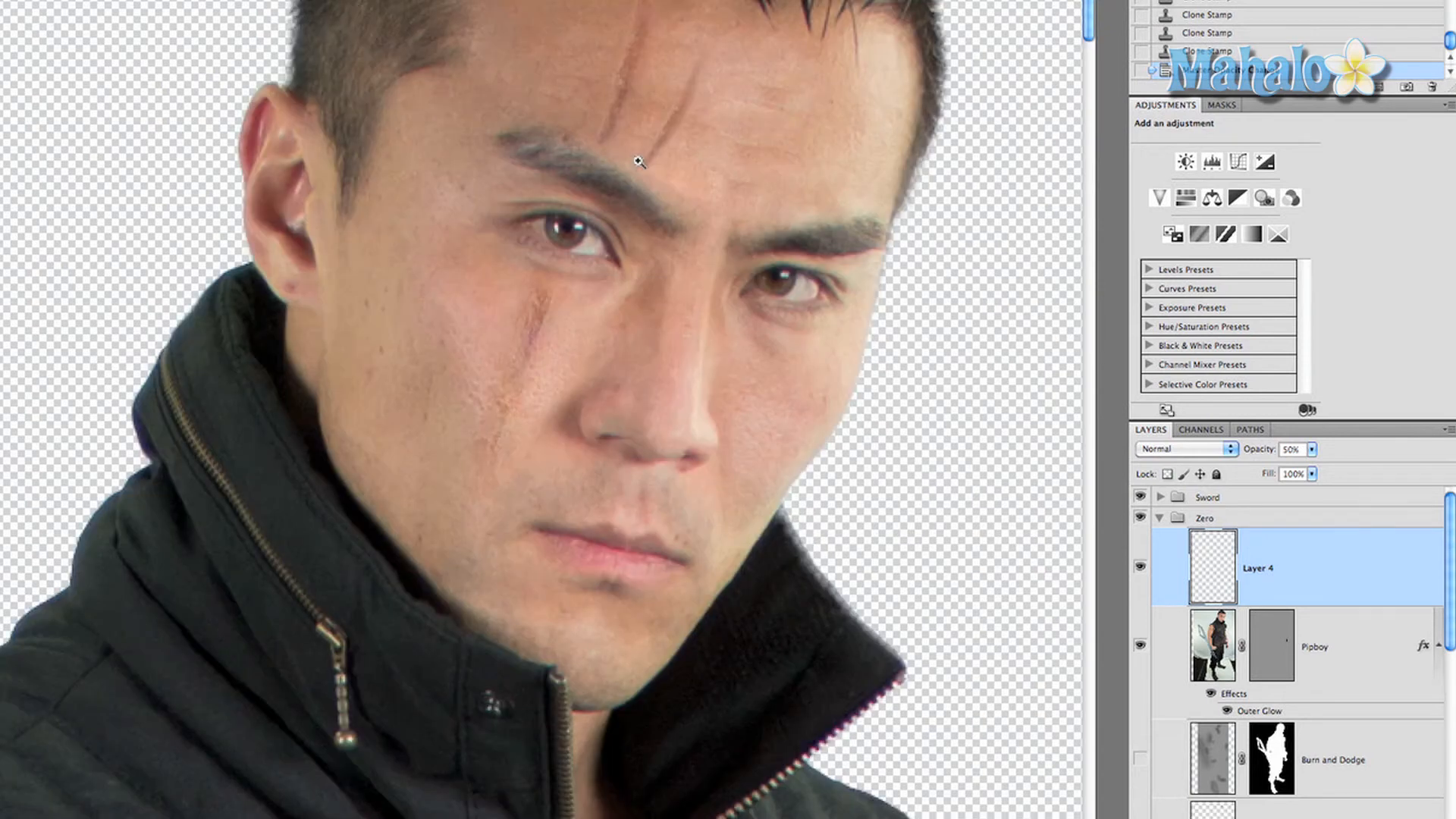
{"action": "left_click", "coordinate": [641, 158]}
{"action": "left_click", "coordinate": [644, 159]}
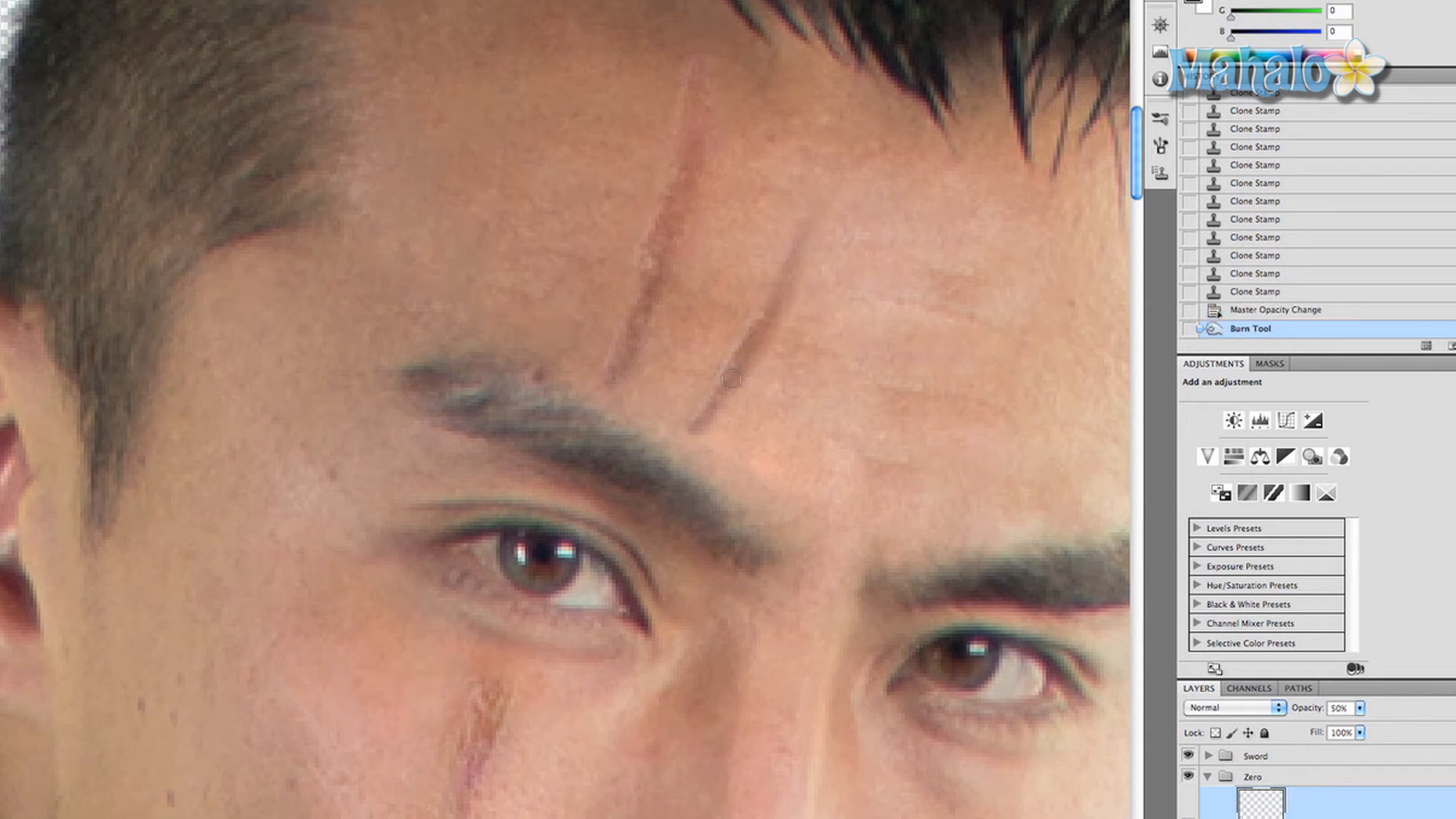
{"action": "left_click_drag", "start_coordinate": [734, 363], "coordinate": [716, 422]}
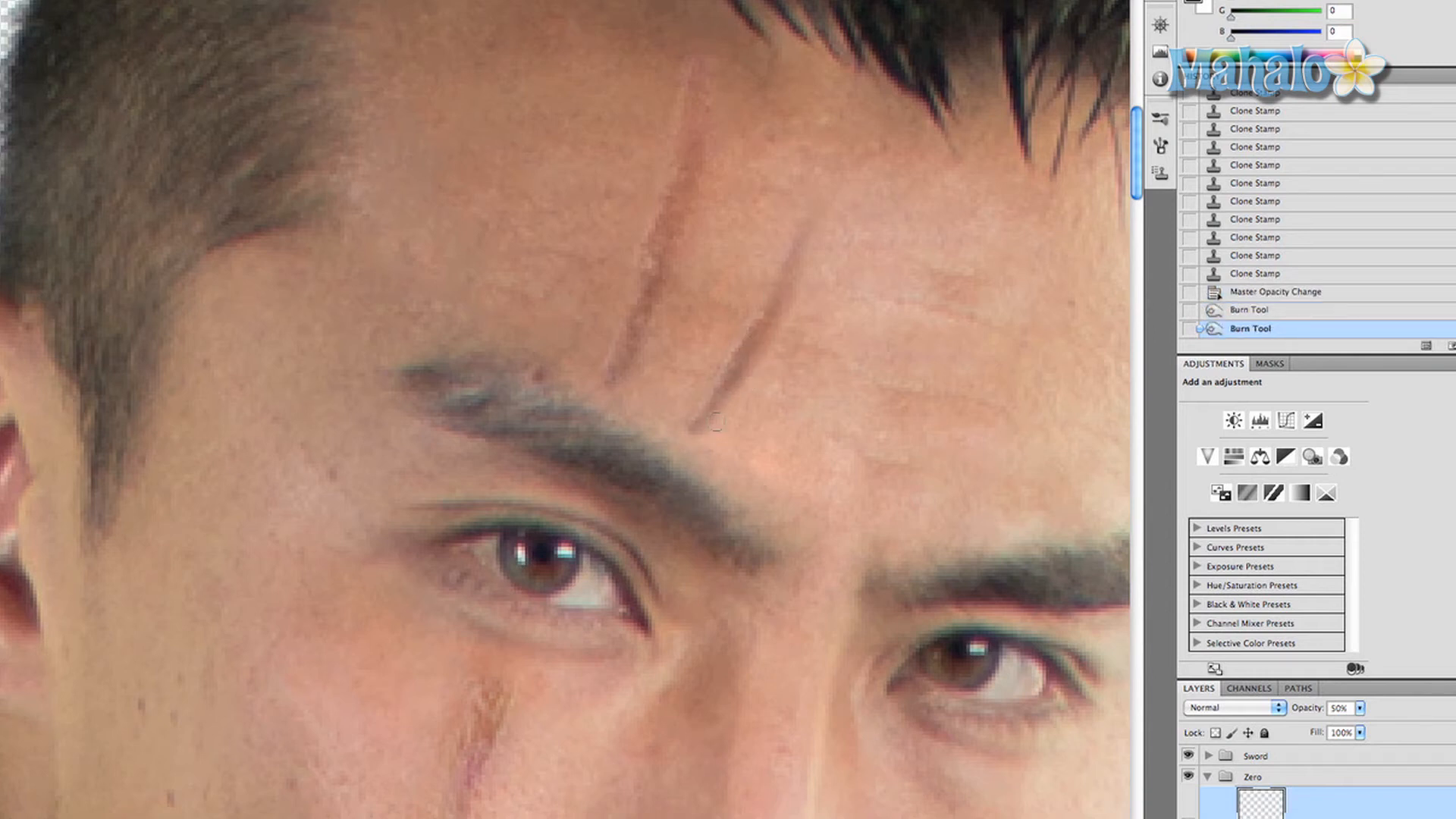
{"action": "left_click", "coordinate": [1237, 294]}
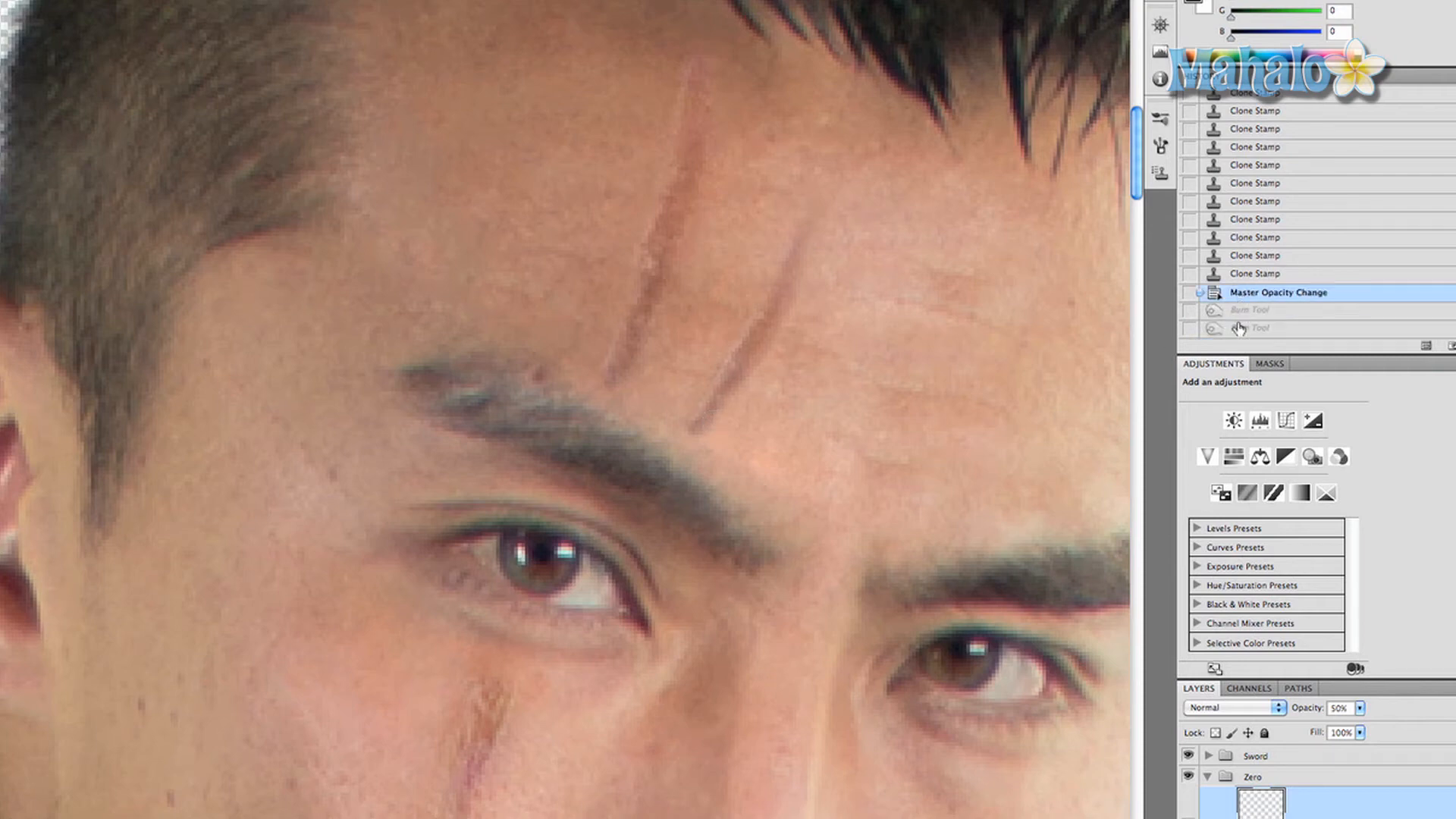
{"action": "left_click", "coordinate": [1232, 330]}
Step: Examine the blended scar up close and at the scale of the whole figure, down to the glowing wrist device
{"action": "left_click", "coordinate": [784, 425], "text": "alt"}
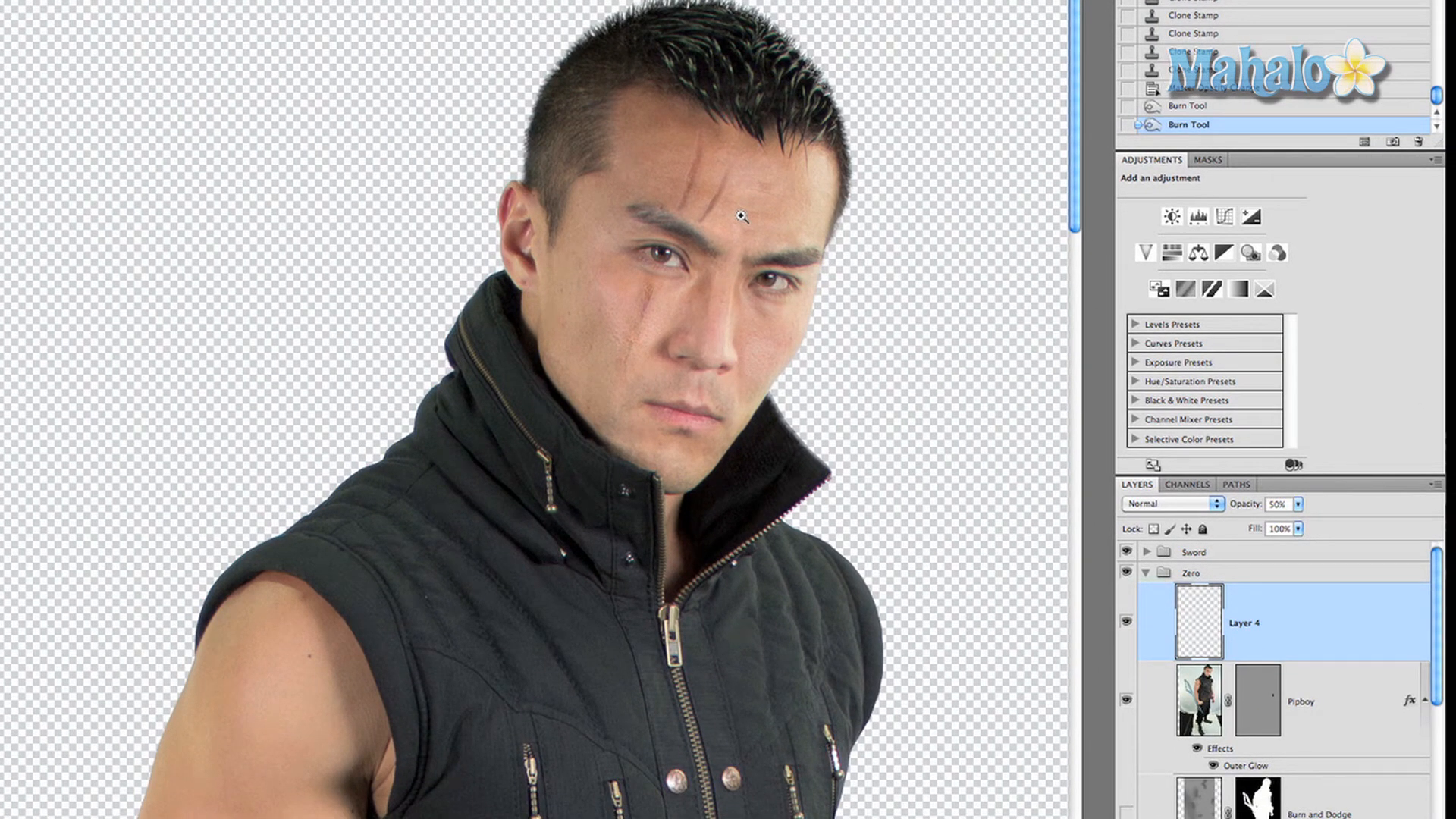
{"action": "left_click", "coordinate": [687, 196]}
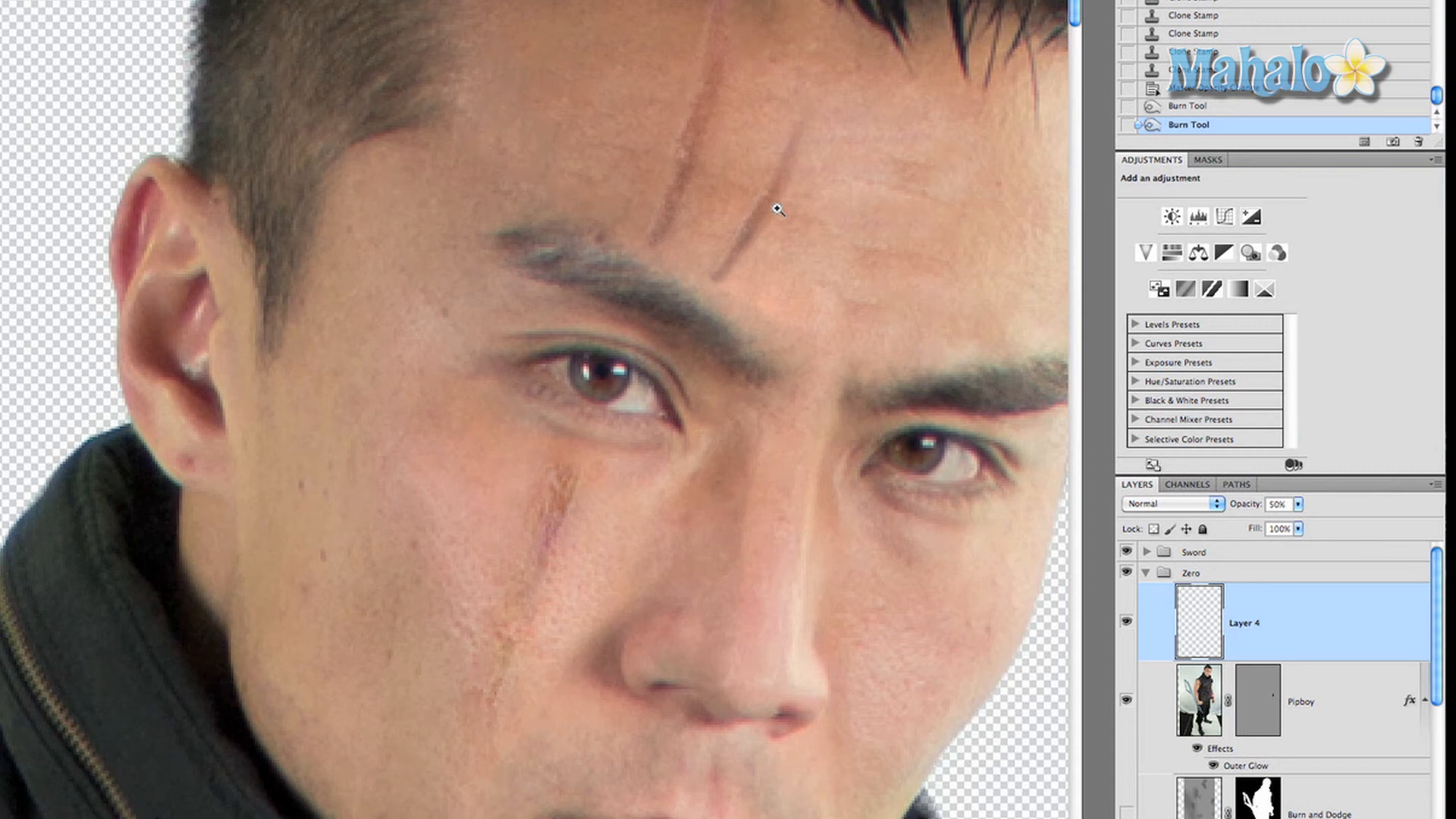
{"action": "left_click", "coordinate": [756, 284], "text": "alt"}
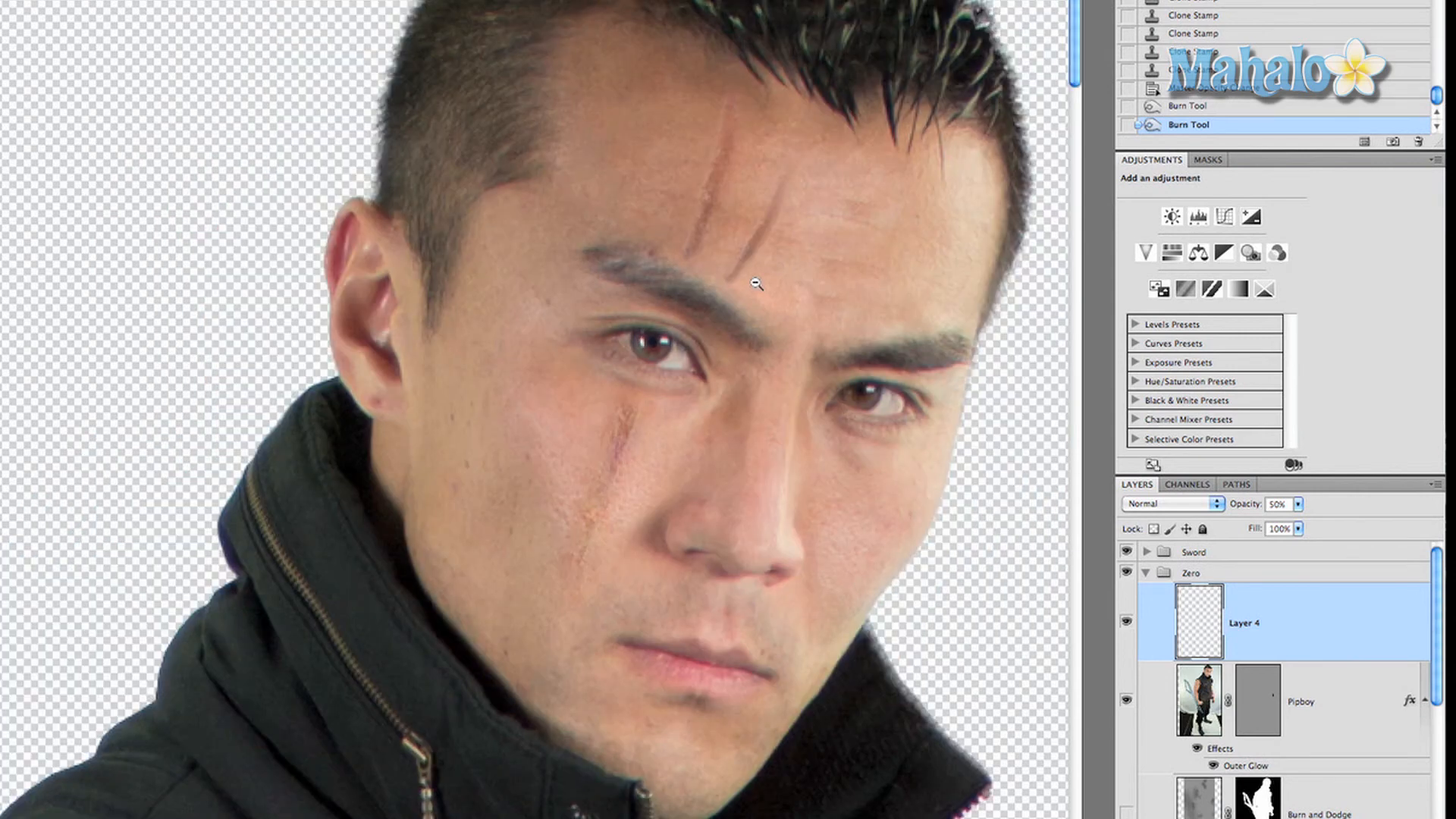
{"action": "left_click", "coordinate": [756, 284], "text": "alt"}
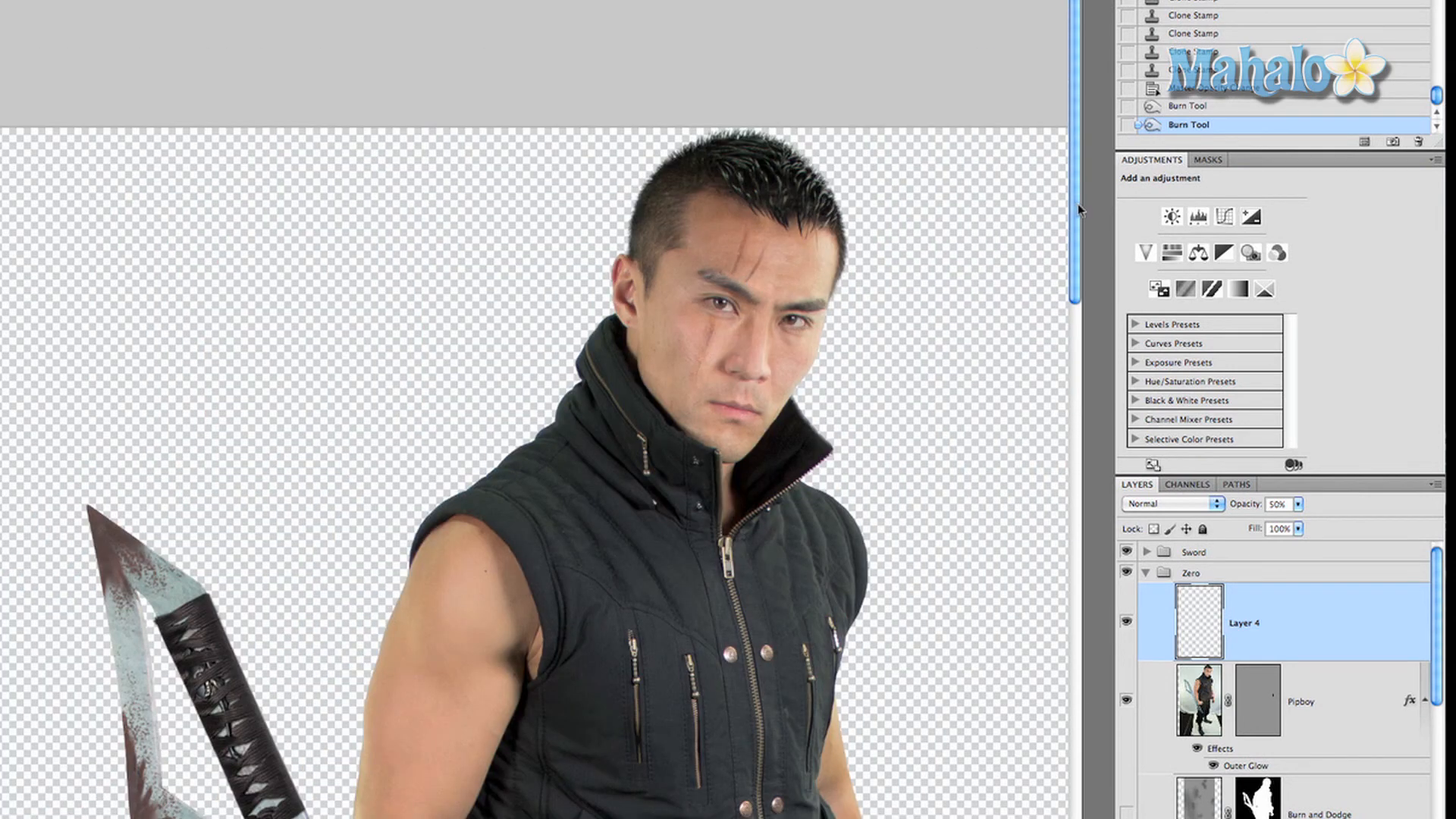
{"action": "left_click_drag", "start_coordinate": [1076, 203], "coordinate": [1077, 292]}
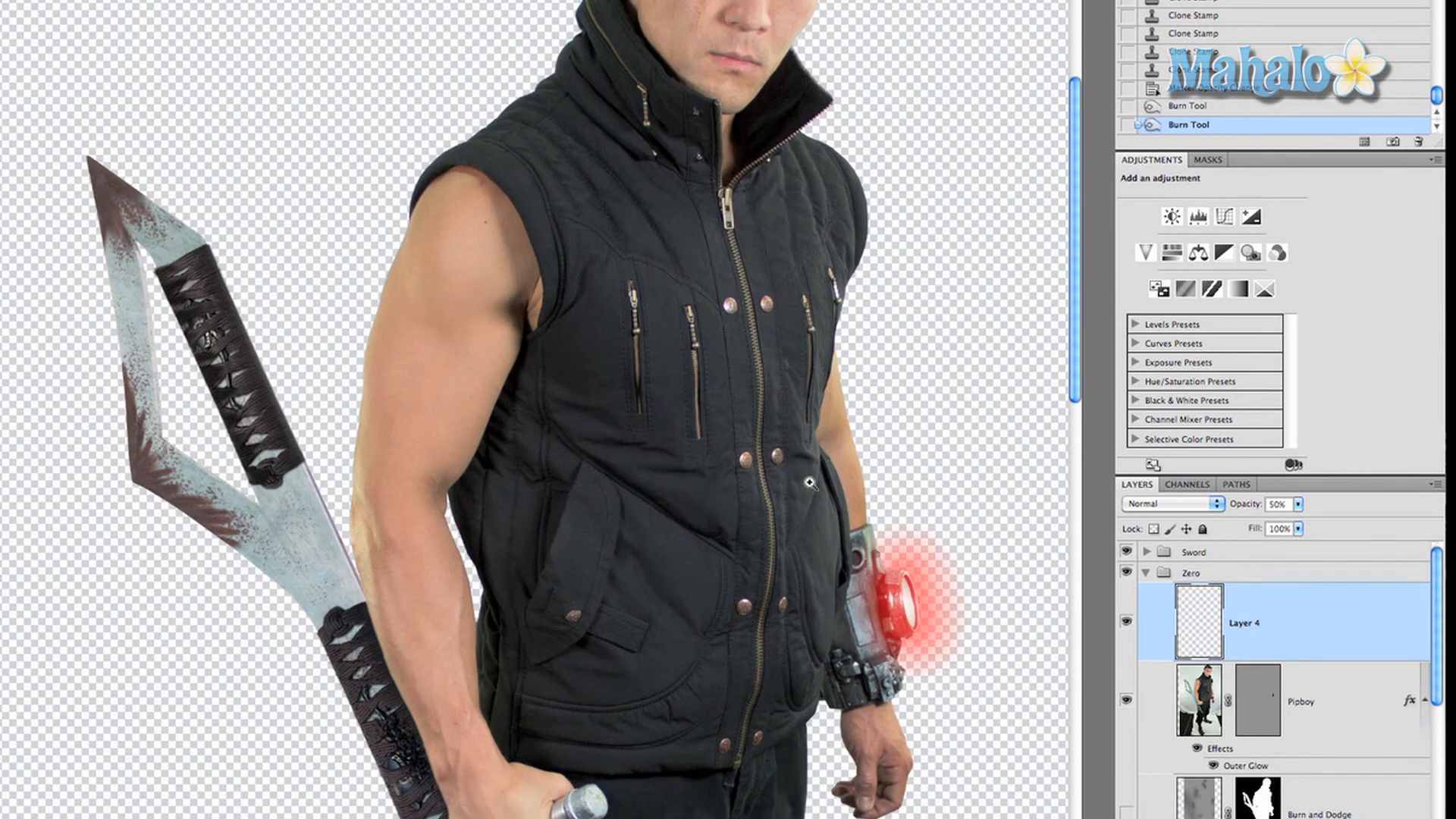